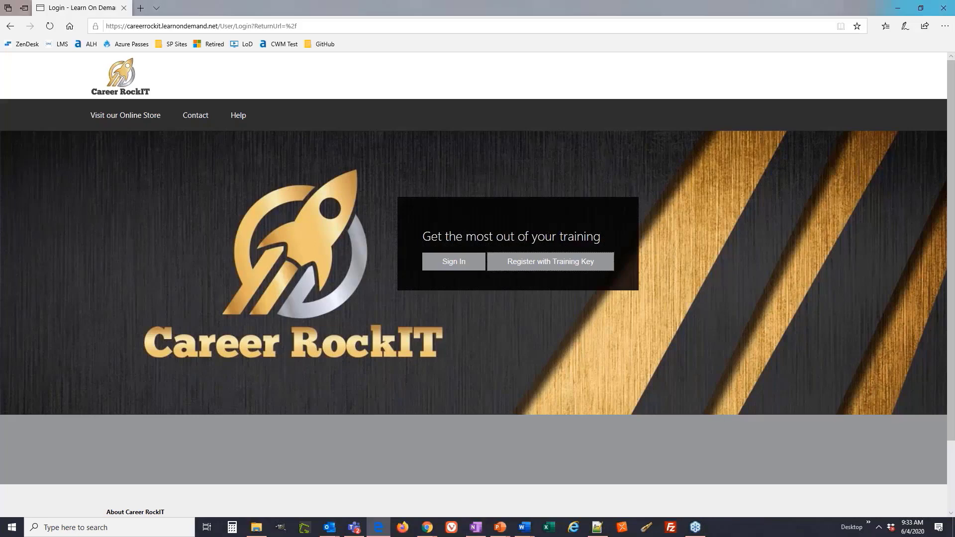
Start registering with a training key and submit the training key.
left_click(604, 266)
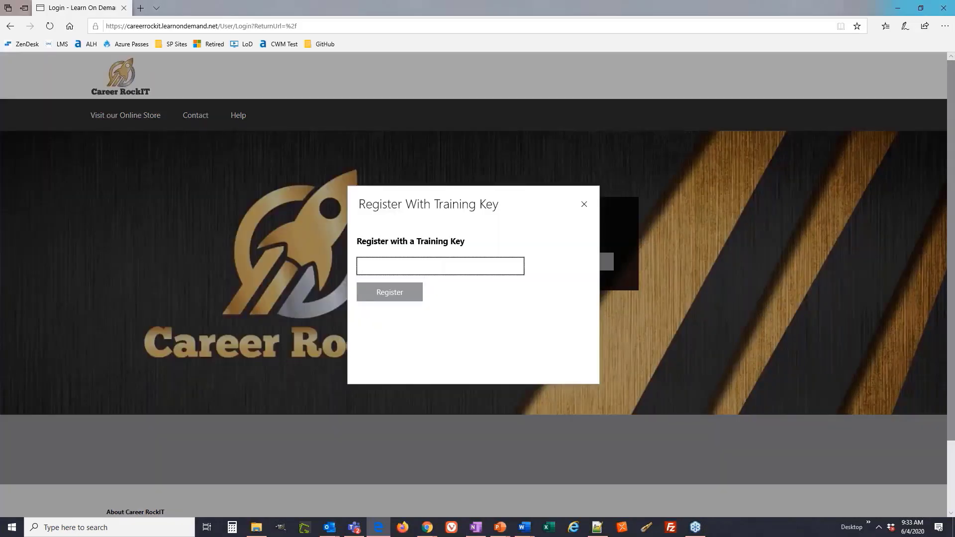
key("alt+Tab")
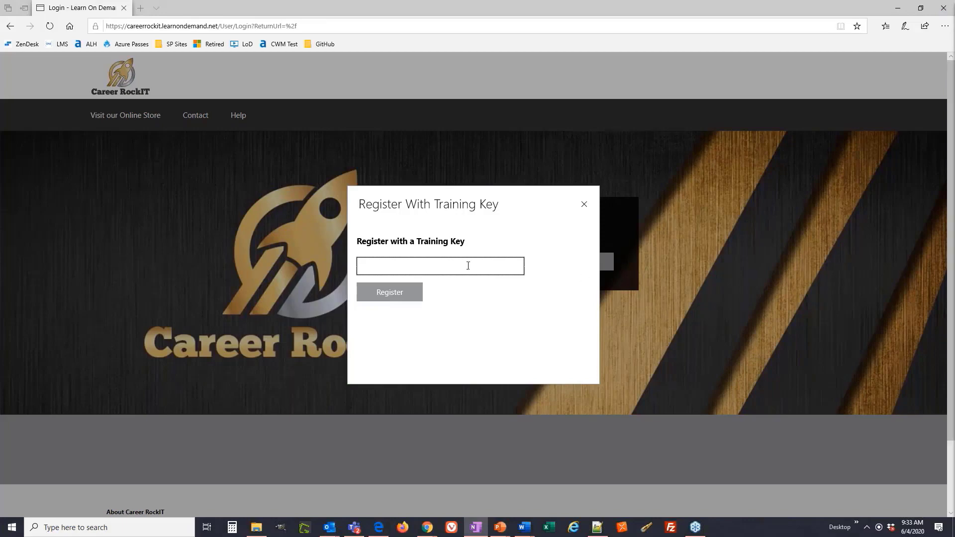
left_click(467, 265)
key("Return")
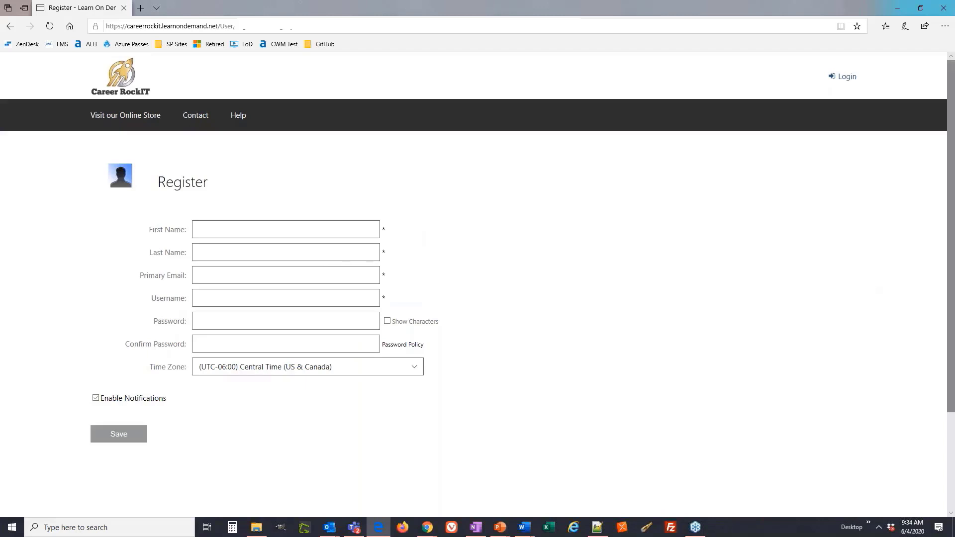
Fill in the student's first name, last name, primary e-mail, username and password, and save the registration.
left_click(197, 234)
type("jayme")
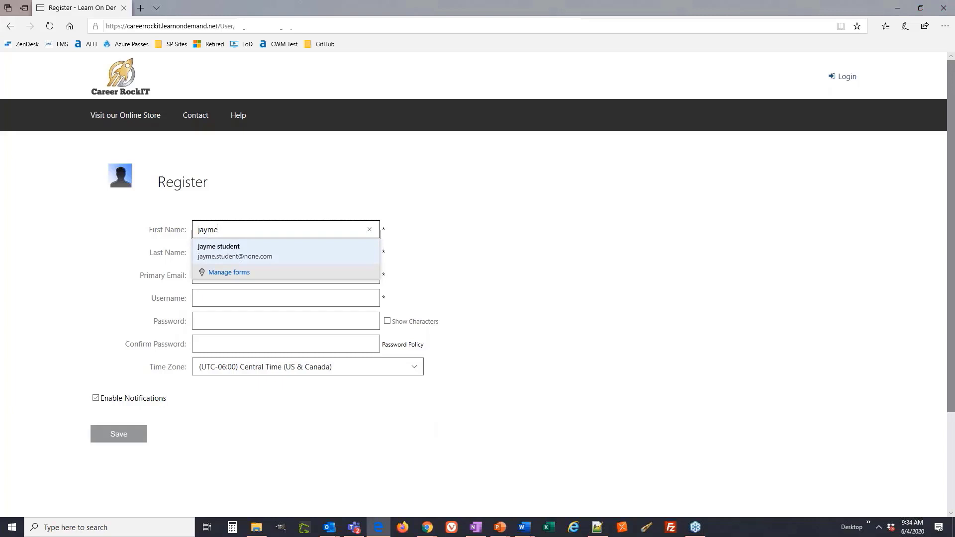
key("alt+Tab")
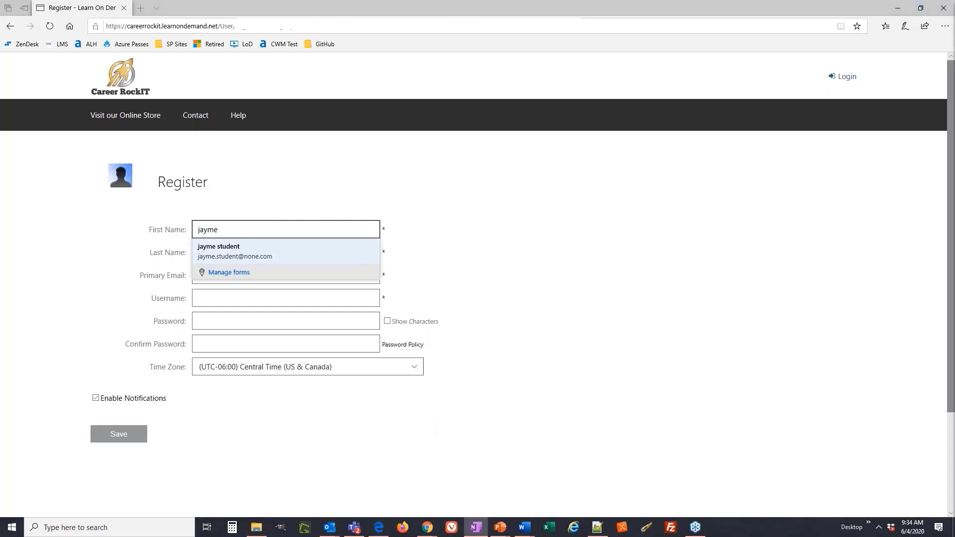
left_click(261, 262)
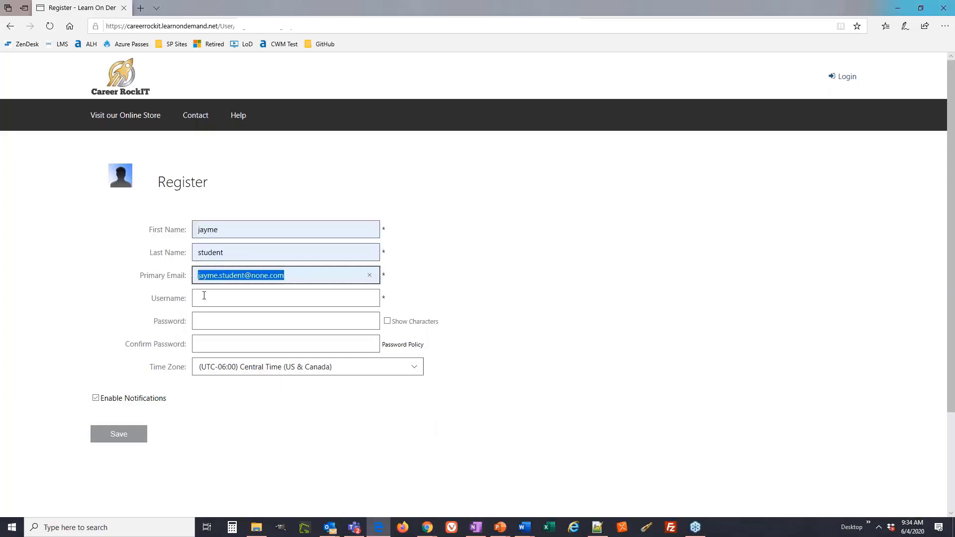
left_click(204, 297)
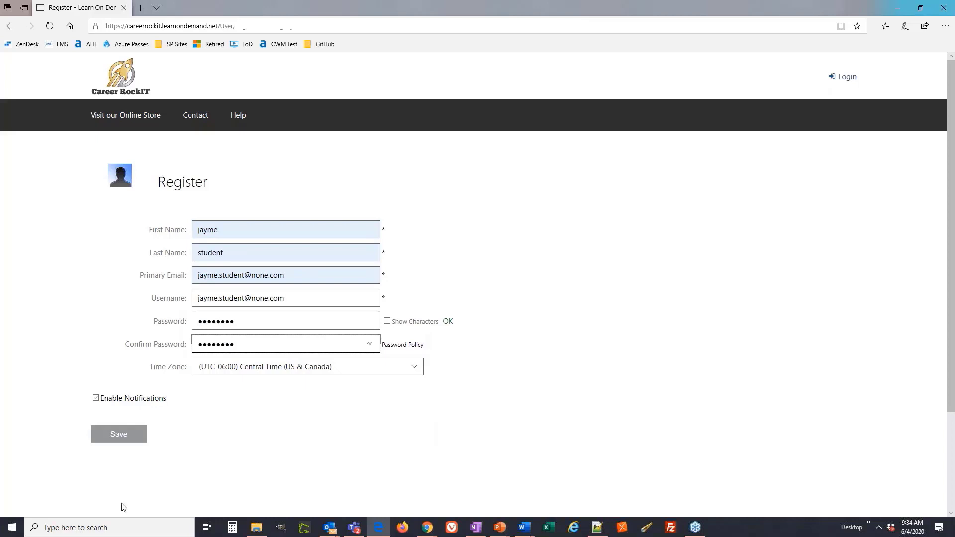
left_click(119, 434)
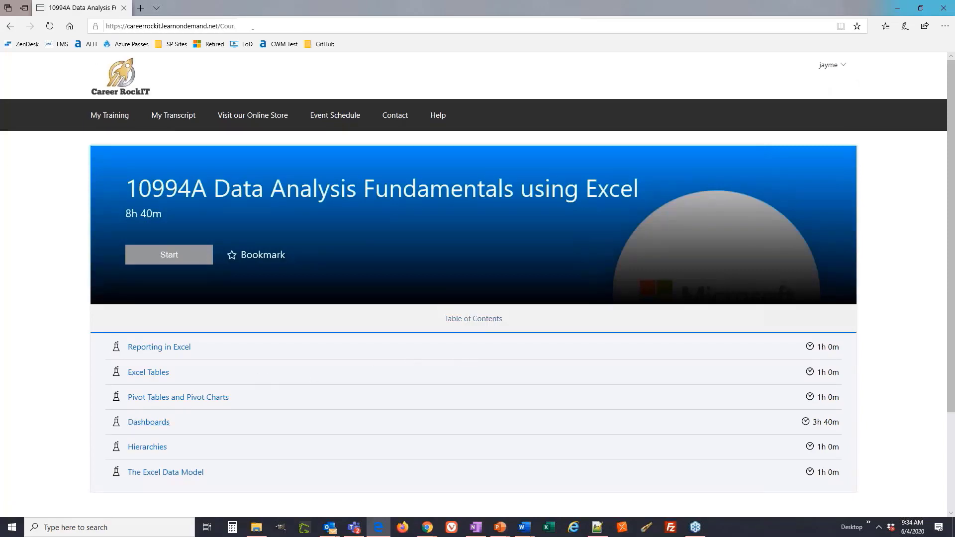
Sign out of the new account and sign in as an existing student with a Learn on Demand Systems Account.
left_click(837, 70)
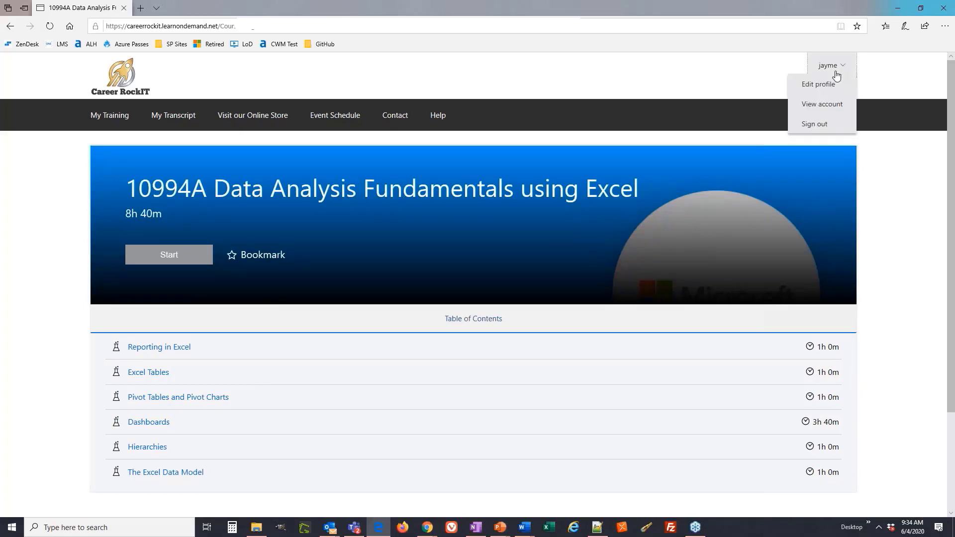
left_click(835, 125)
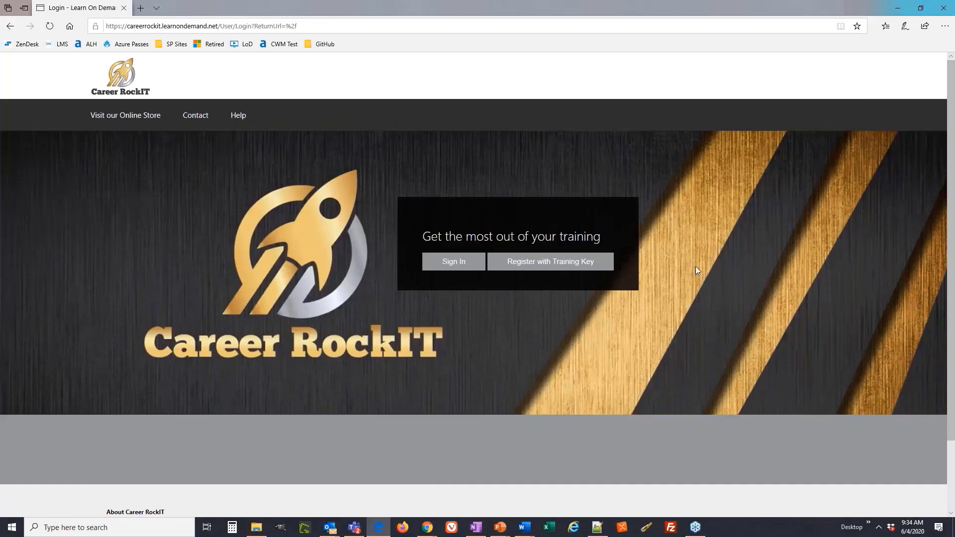
left_click(455, 272)
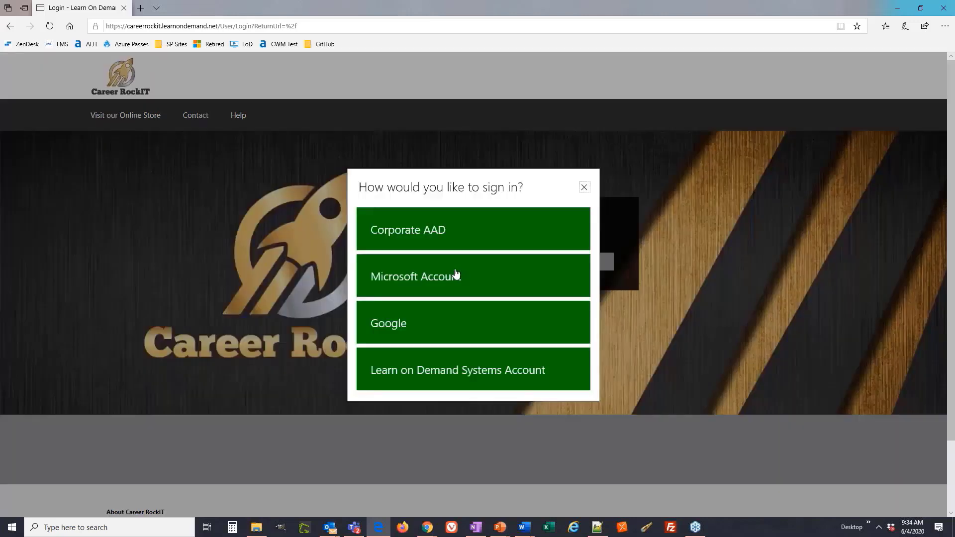
left_click(458, 369)
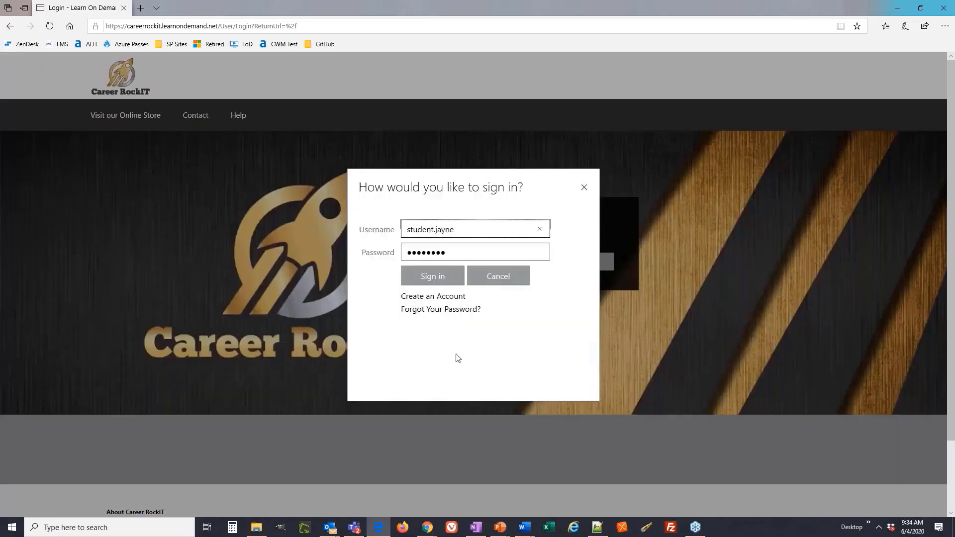
left_click(452, 275)
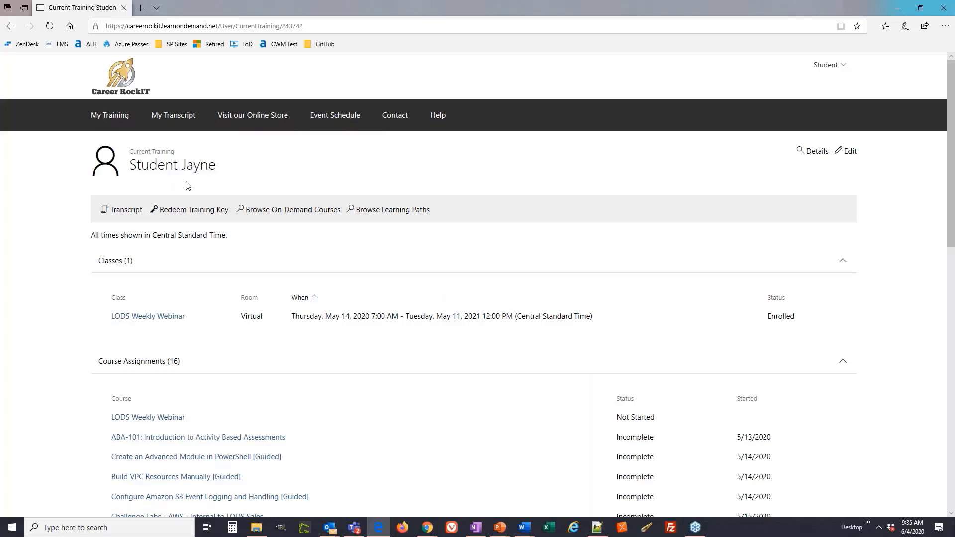
Redeem the training key on the existing student's account and return to the current training list.
left_click(194, 211)
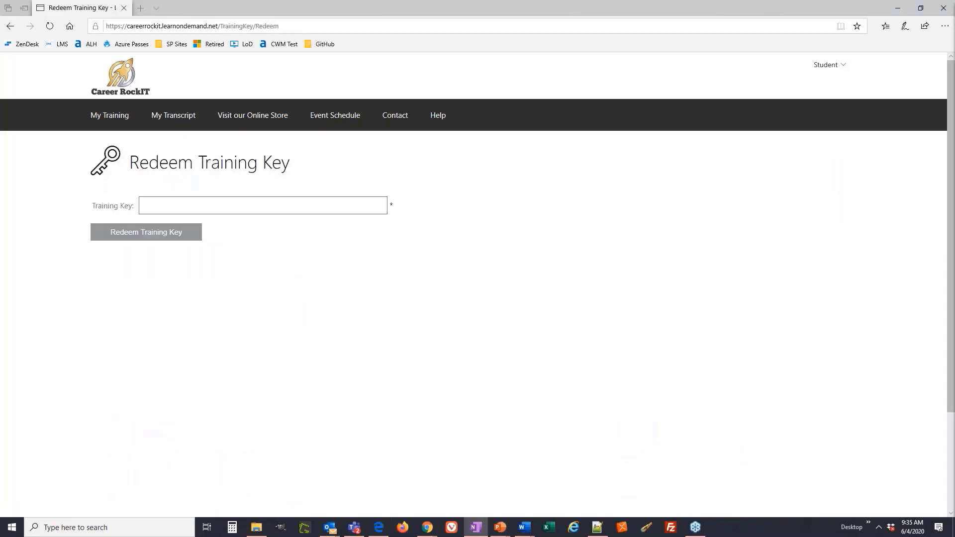
left_click(222, 208)
key("ctrl+v")
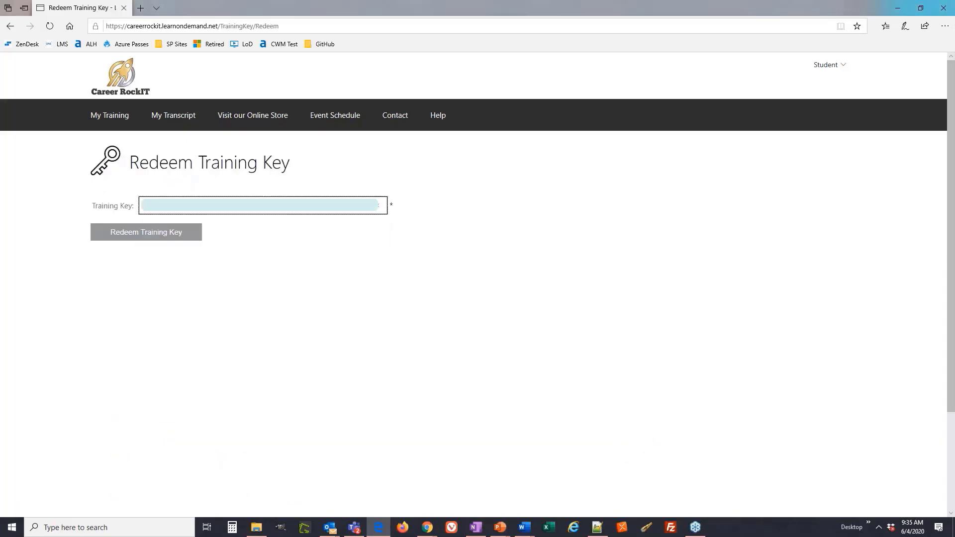
key("Return")
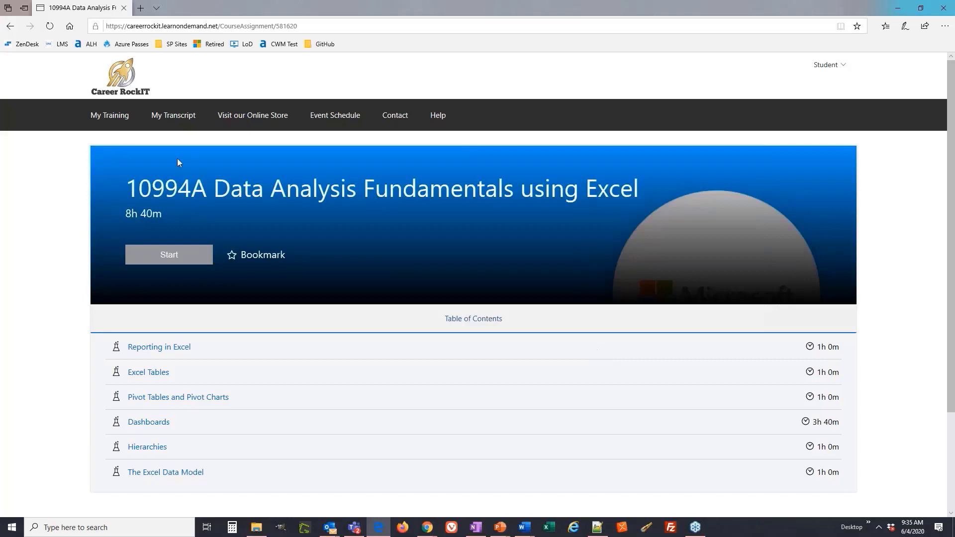
left_click(106, 117)
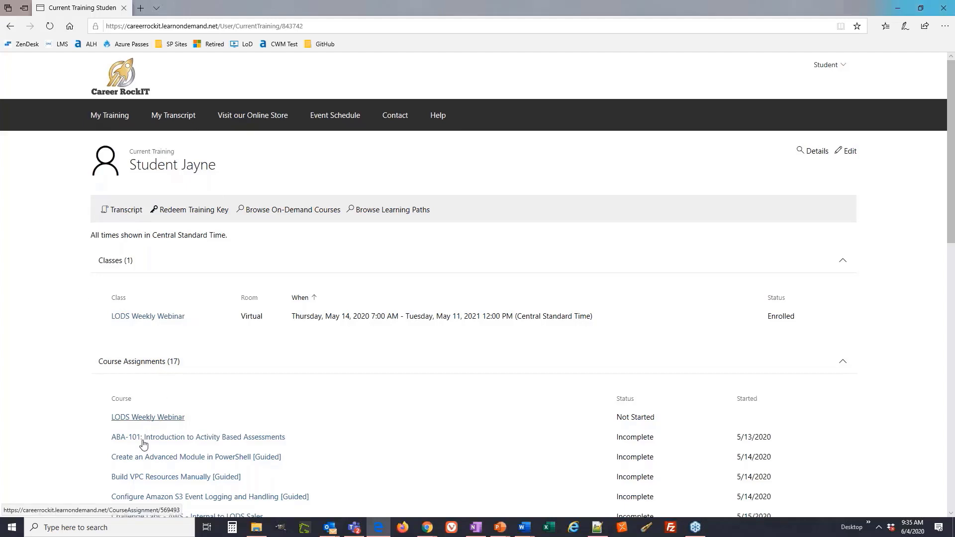
Open the training keys of the Training Keys Webinar class and generate 3 keys.
left_click(127, 271)
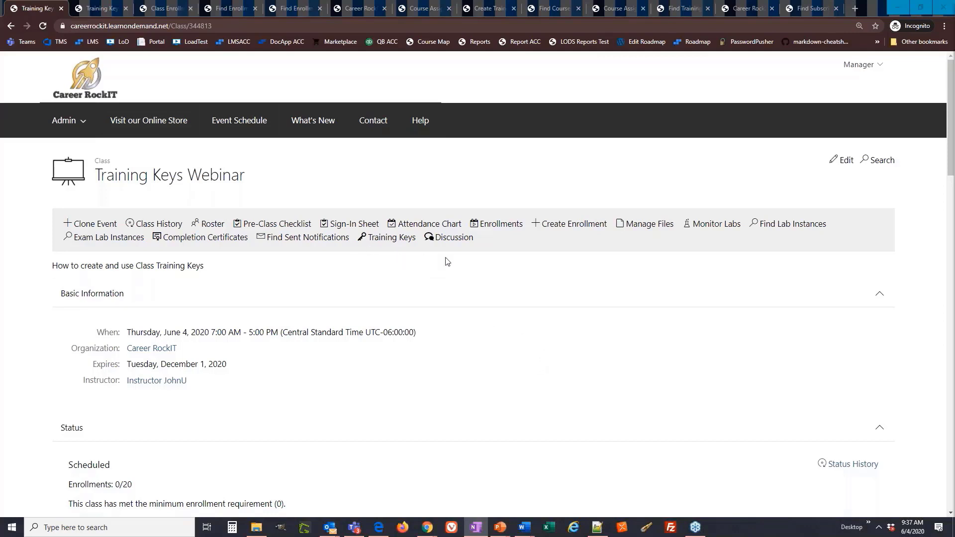
left_click(405, 243)
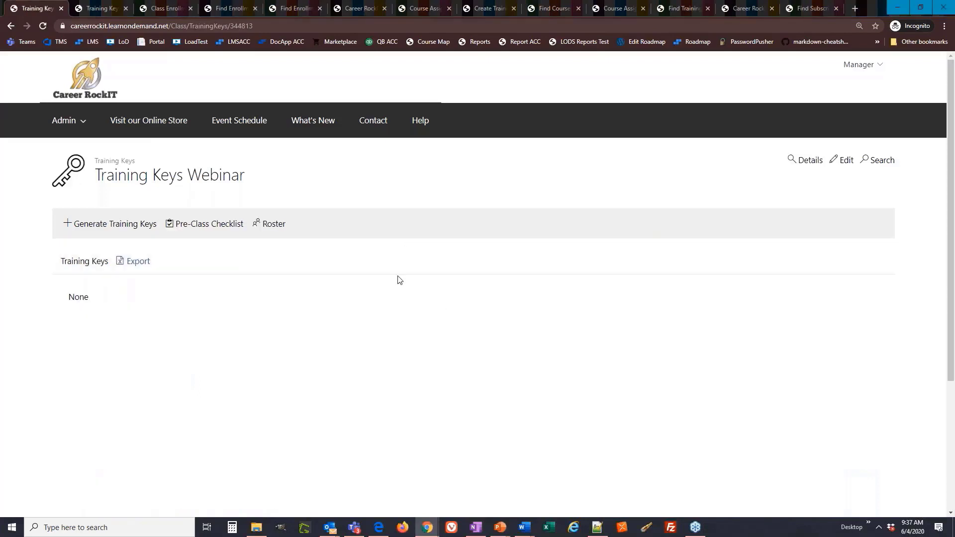
left_click(130, 230)
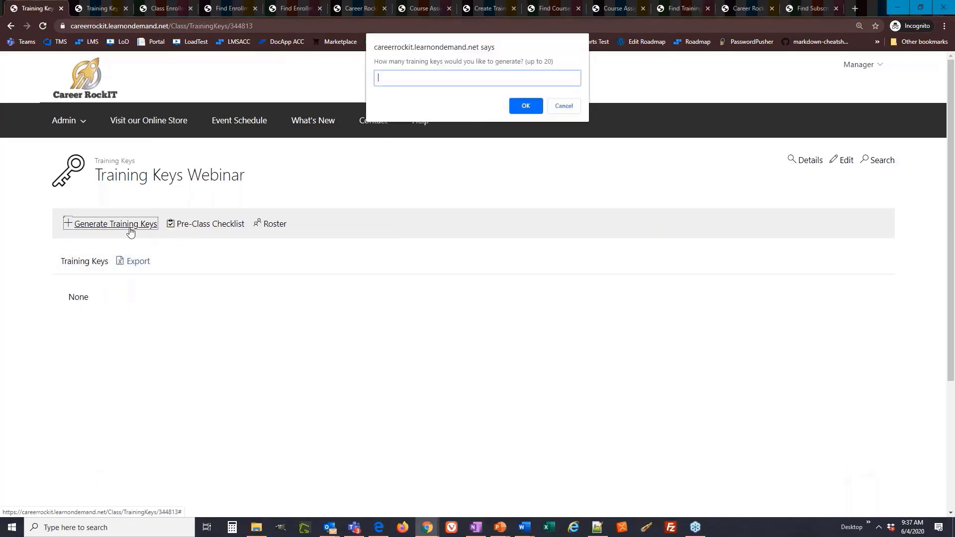
left_click_drag(526, 62, 553, 62)
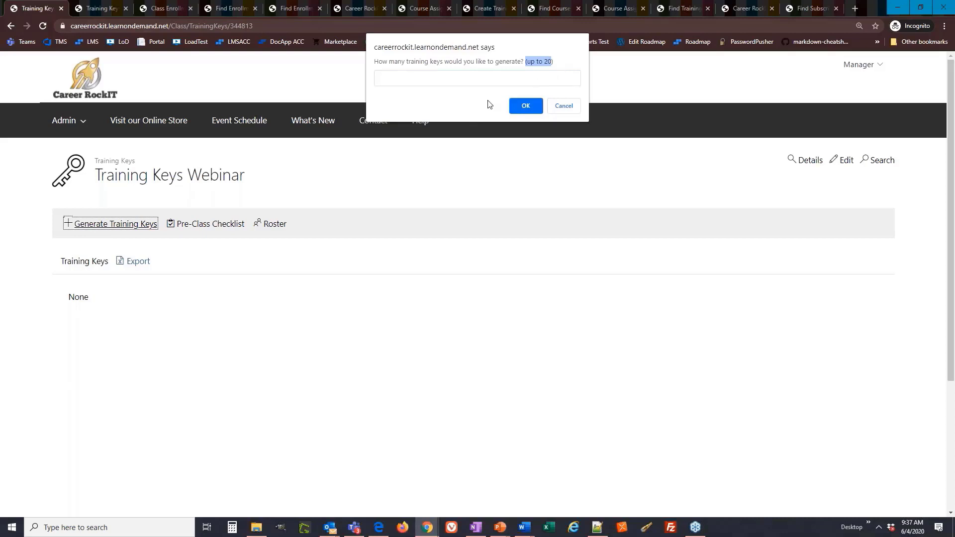
left_click(508, 78)
type("3")
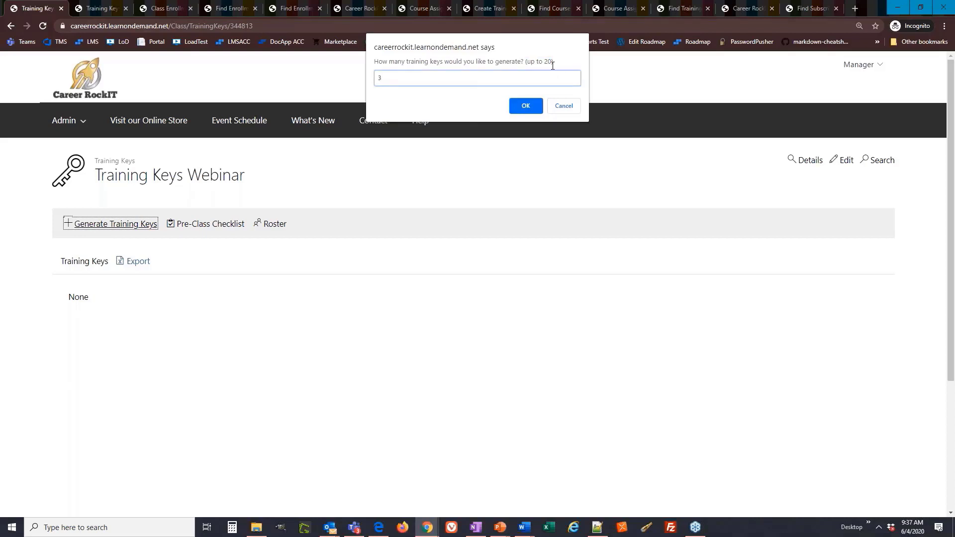
left_click(526, 106)
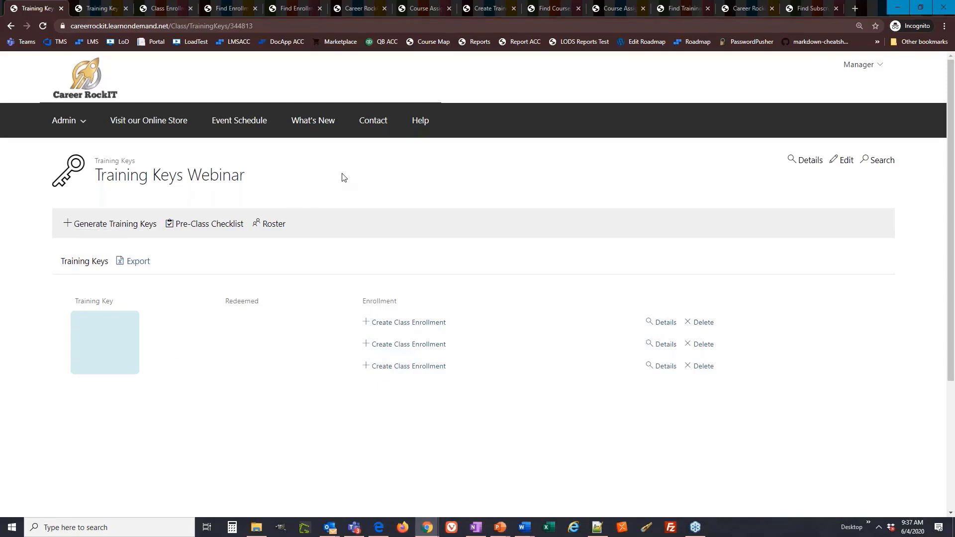
Examine the redemption dates and enrollments of the keys for the Training Keys Webinar with Redeemed Keys class.
left_click(95, 14)
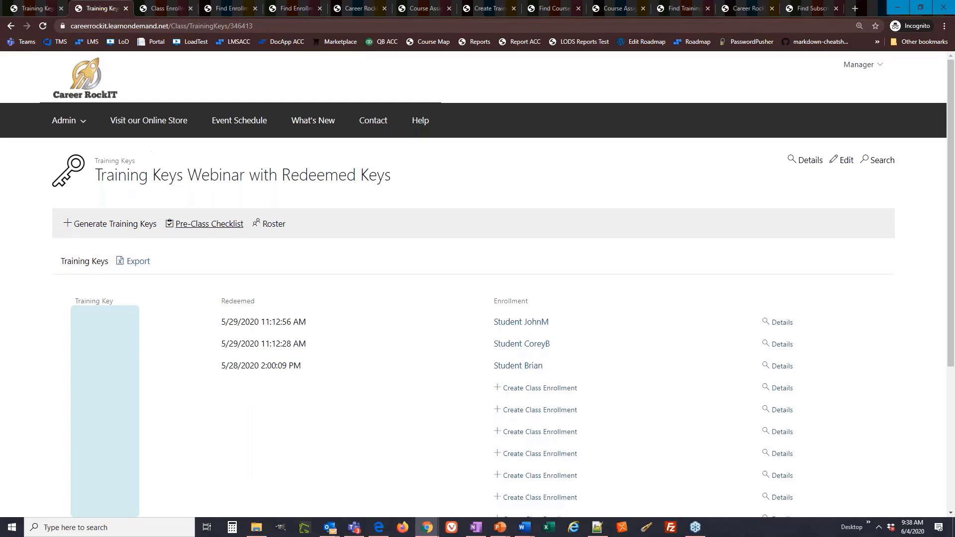
left_click_drag(308, 323, 198, 319)
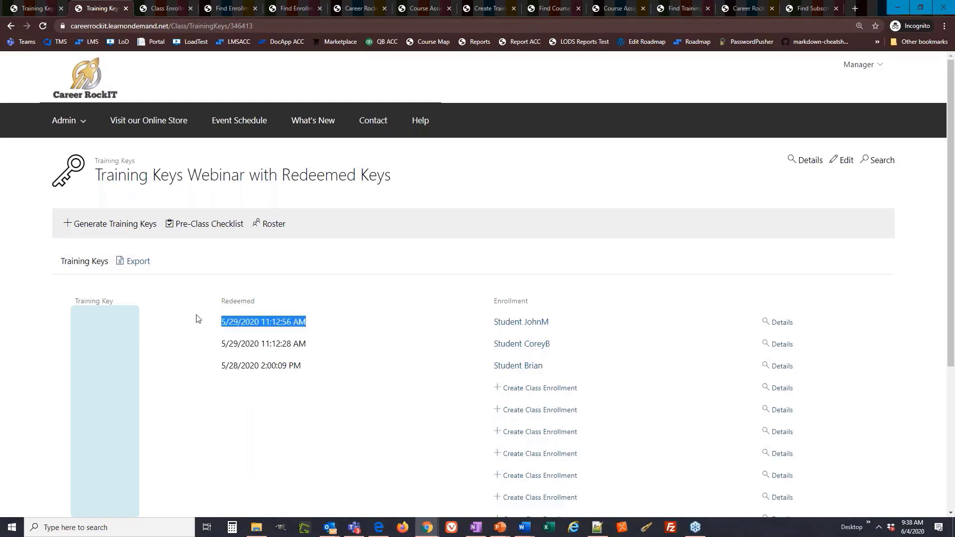
left_click_drag(561, 327, 482, 326)
left_click_drag(141, 319, 43, 328)
left_click(42, 328)
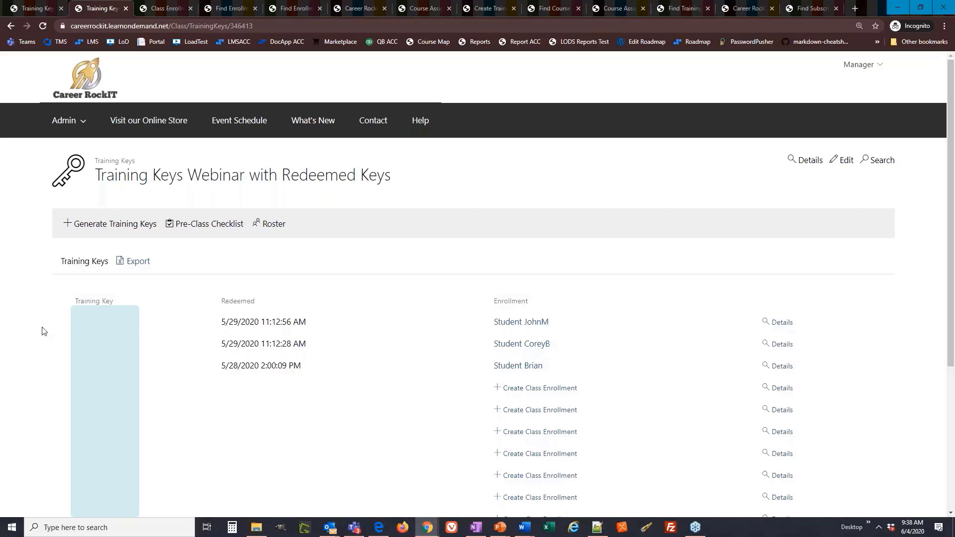
scroll(198, 300, "down", 3)
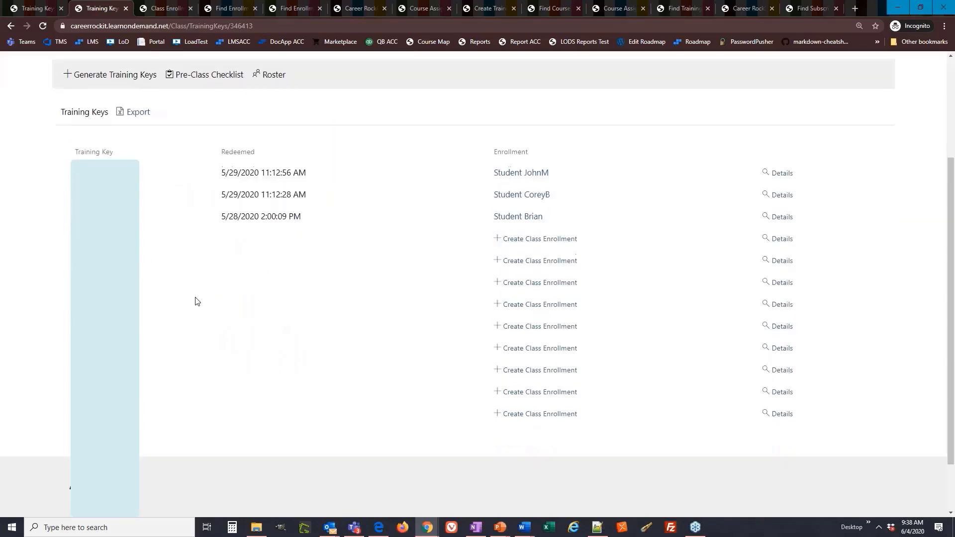
scroll(179, 348, "up", 3)
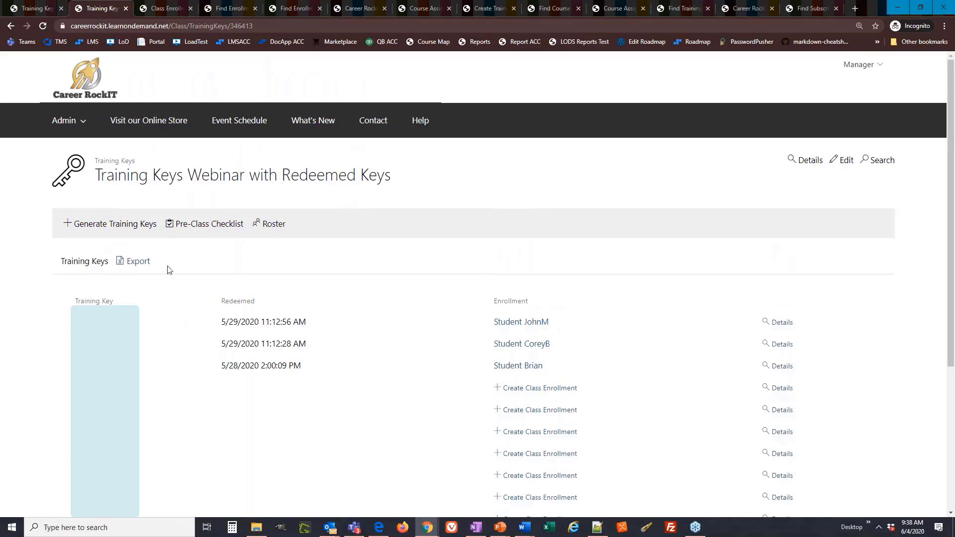
View the class enrollment of a student who redeemed a key, including its payment details in edit mode.
left_click(149, 12)
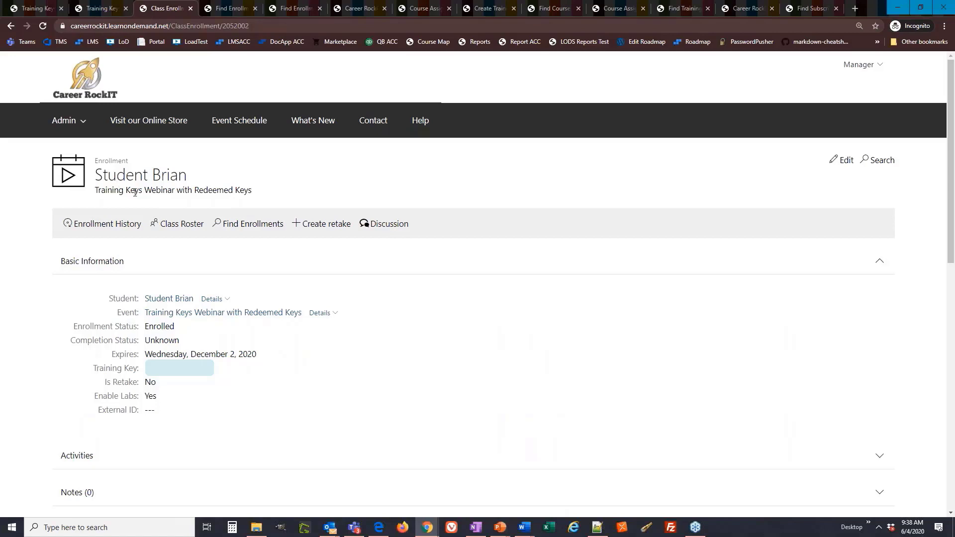
left_click_drag(133, 175, 93, 165)
left_click(841, 164)
left_click(165, 217)
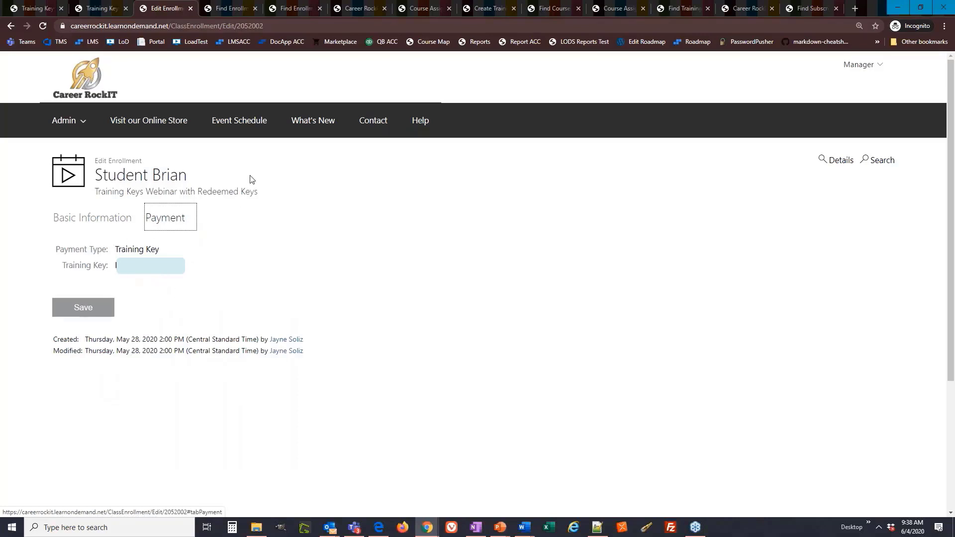
Review the Find Enrollment Training Keys search results and the filters available for that search.
left_click(220, 8)
left_click_drag(359, 128, 90, 124)
left_click(412, 137)
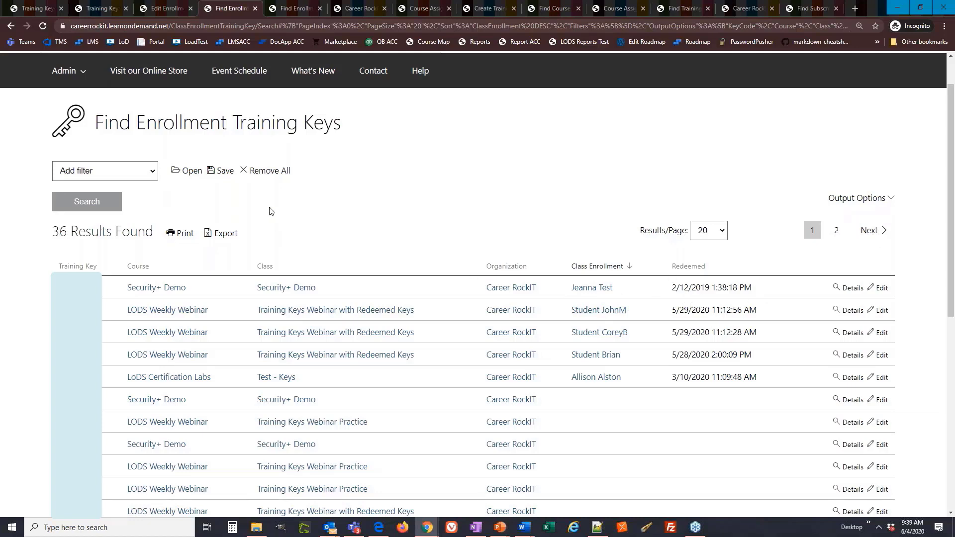
left_click(152, 174)
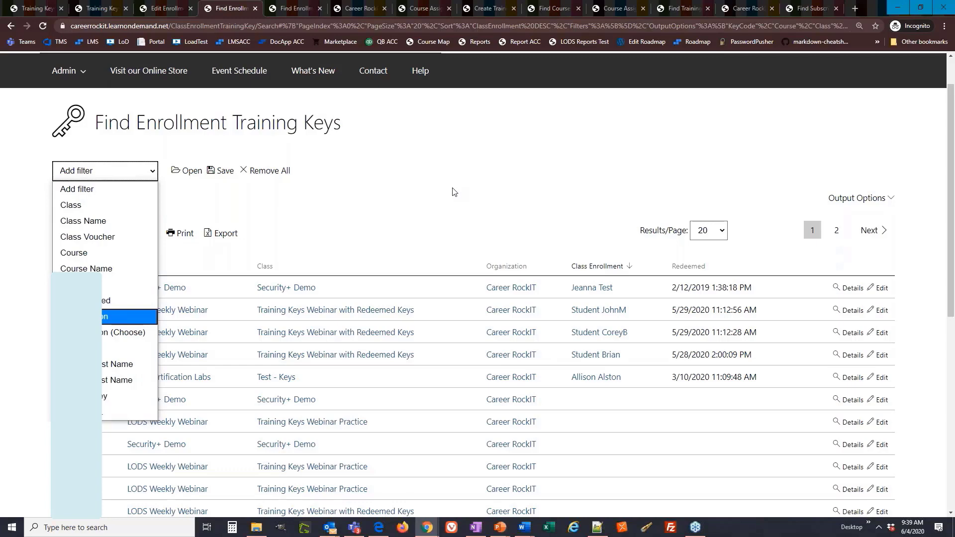
left_click(454, 192)
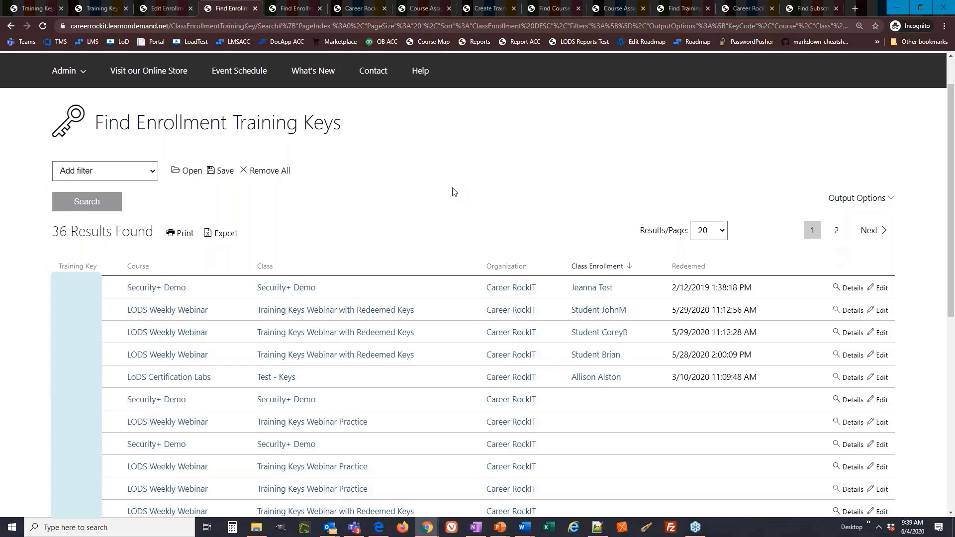
Review the Find Enrollments search filtered by the Training Key payment type and its Payment Type column.
left_click(297, 9)
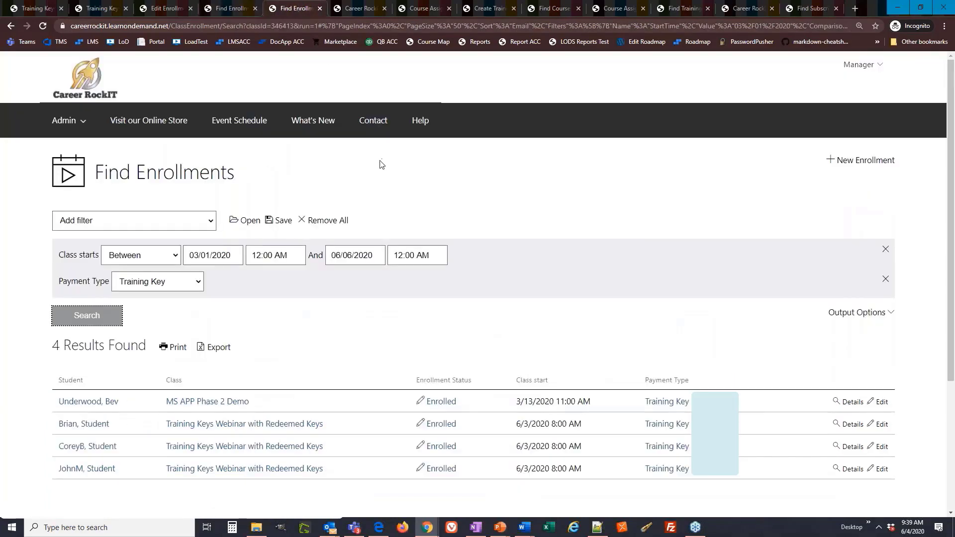
left_click_drag(115, 298, 55, 282)
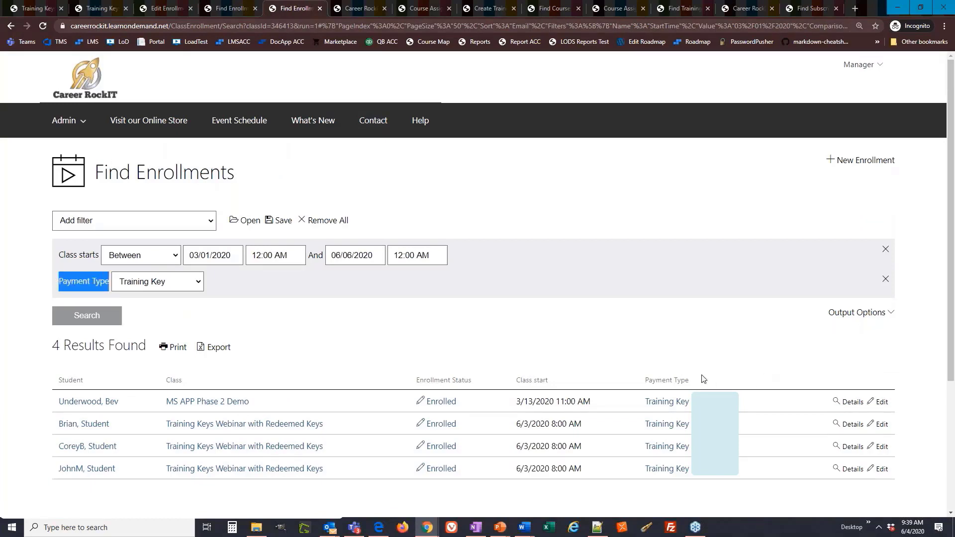
left_click_drag(703, 379, 645, 380)
left_click(616, 351)
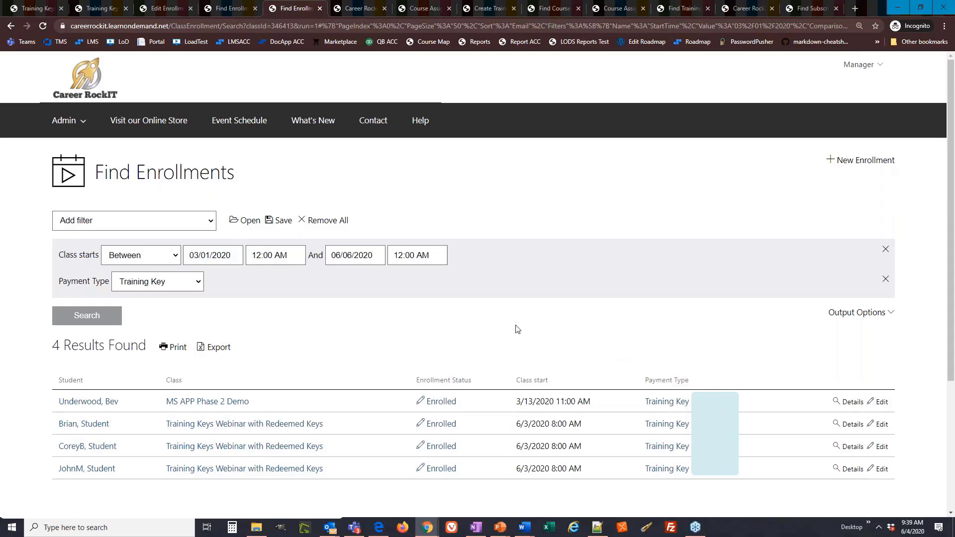
Check the Payment Type filter options, keeping Training Key selected, and view the training key pool for 20779A Analyzing Data with Excel.
left_click(203, 281)
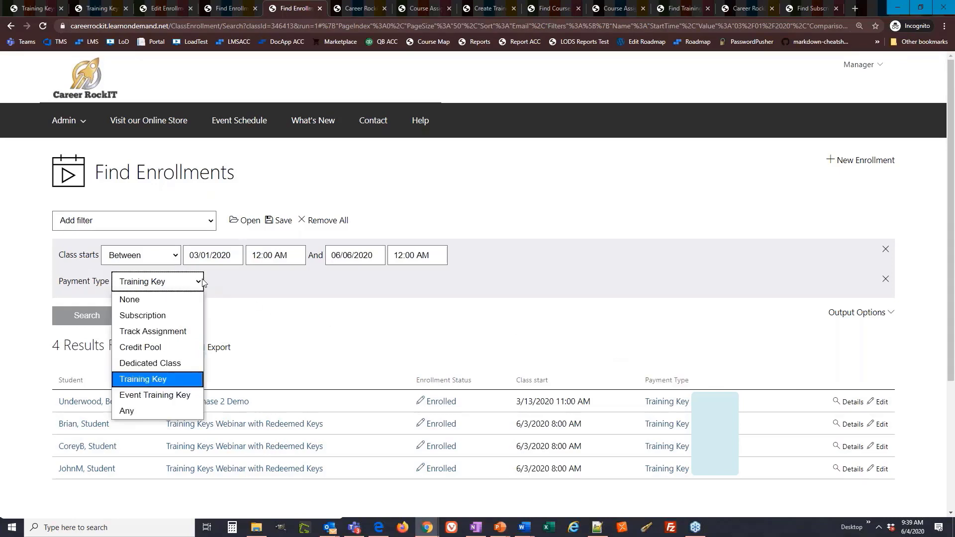
left_click(197, 379)
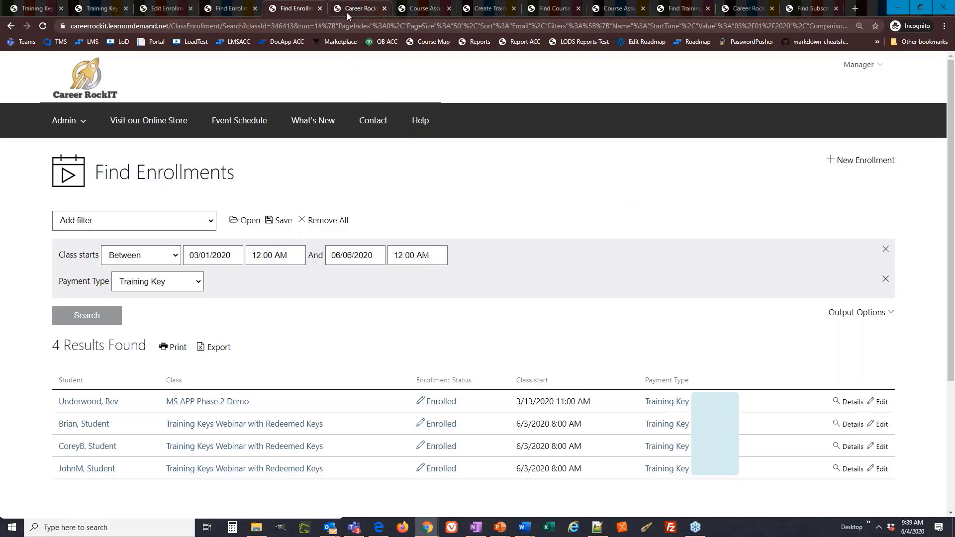
key("alt+Tab")
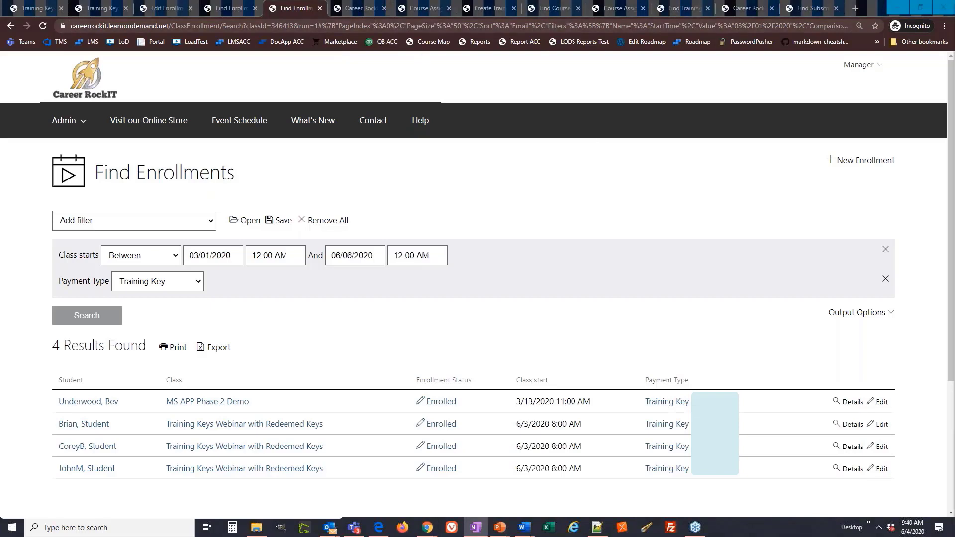
left_click(356, 9)
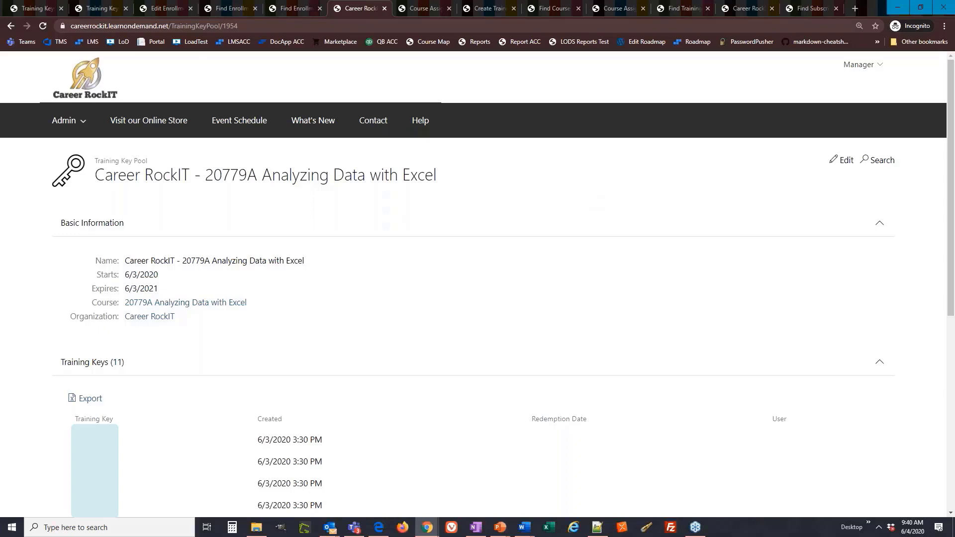
Edit the Training Keys Webinar class with advanced settings shown and allow automatic enrollment using an event training key.
key("ctrl+1")
left_click(806, 160)
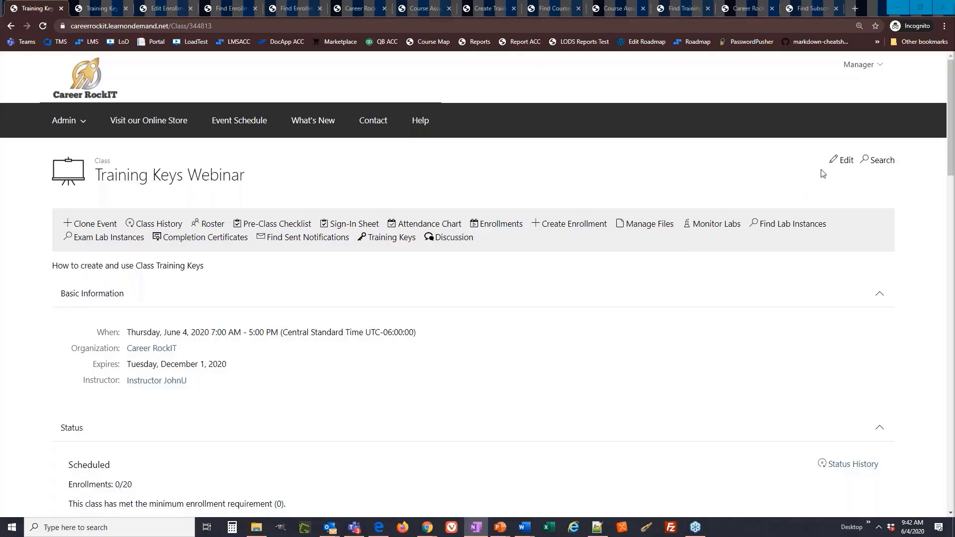
left_click(847, 162)
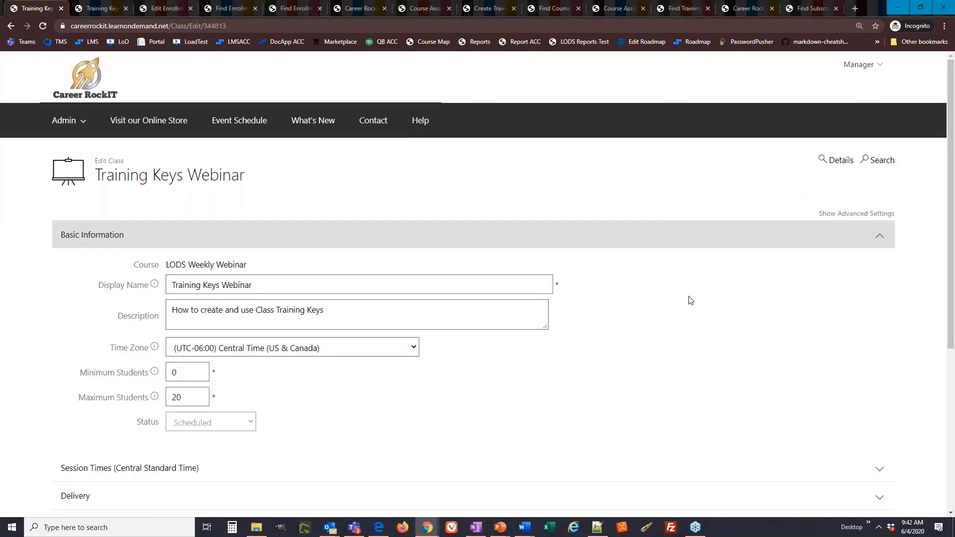
left_click(839, 218)
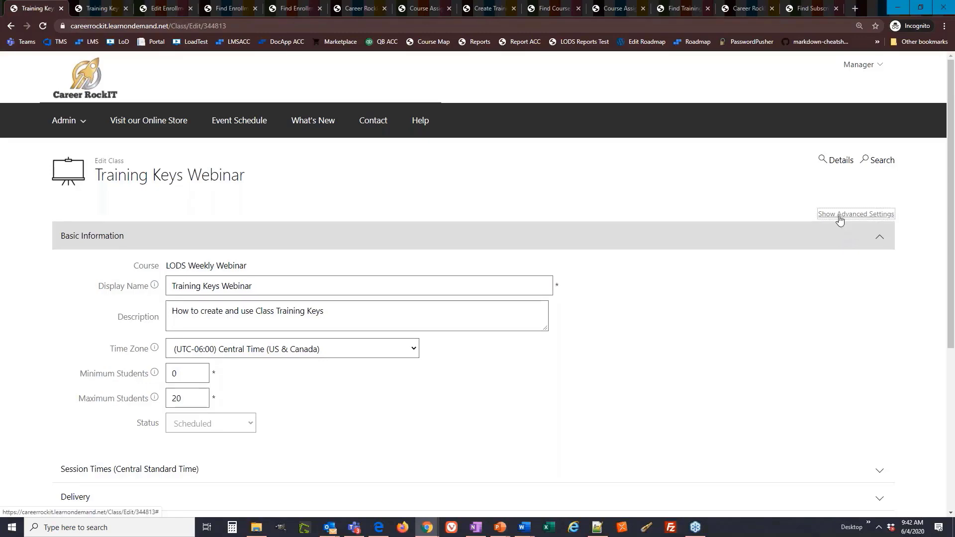
scroll(480, 440, "down", 5)
scroll(480, 440, "down", 2)
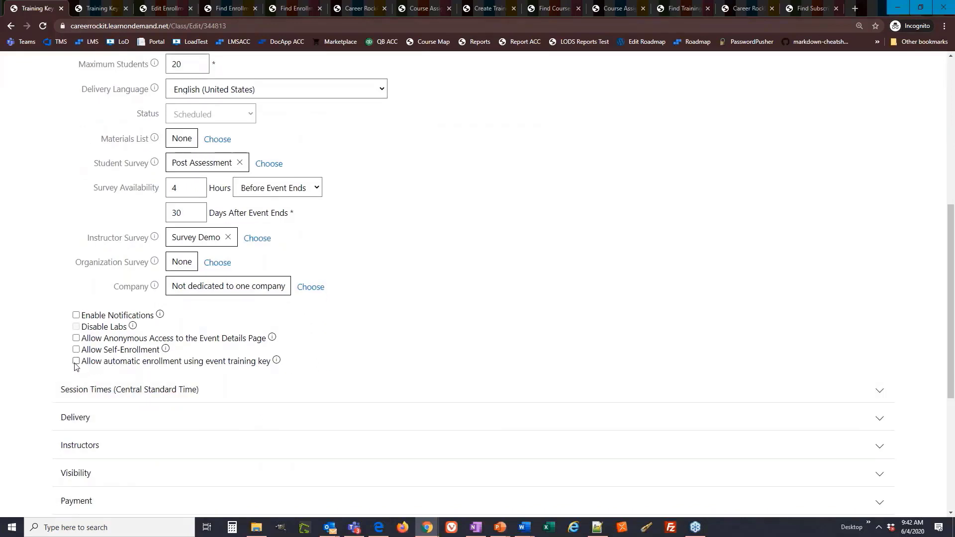
left_click(76, 361)
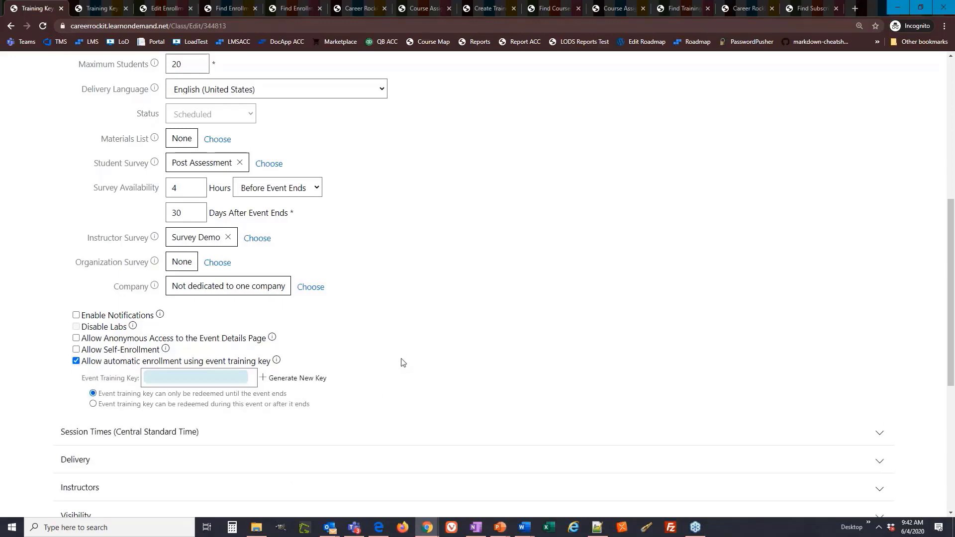
Examine the event training key field and the two options that determine when the key can be redeemed.
left_click(155, 381)
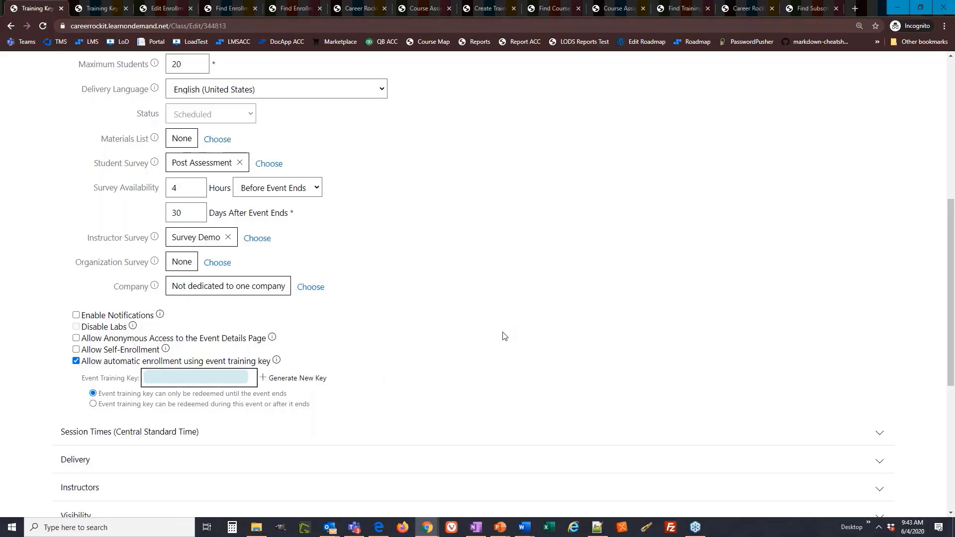
left_click(431, 382)
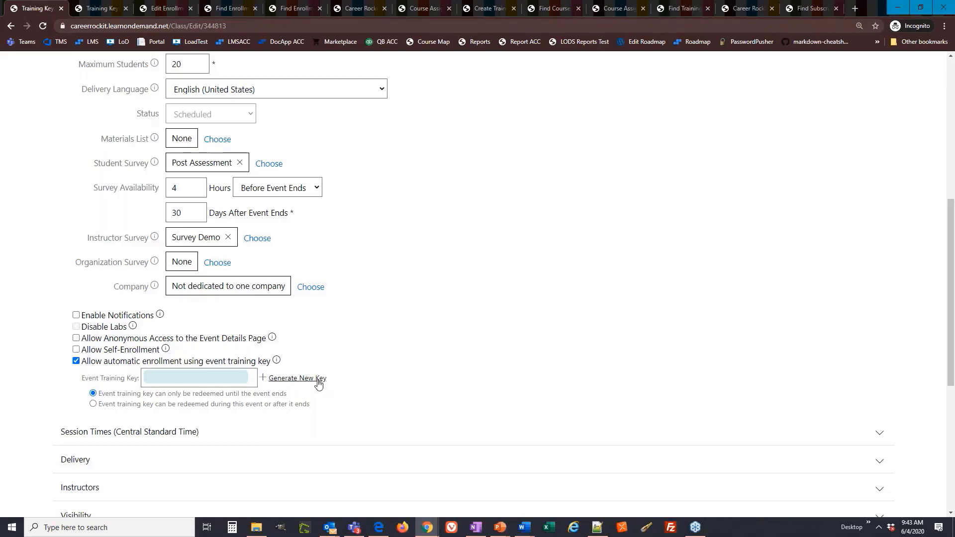
left_click_drag(287, 393, 100, 396)
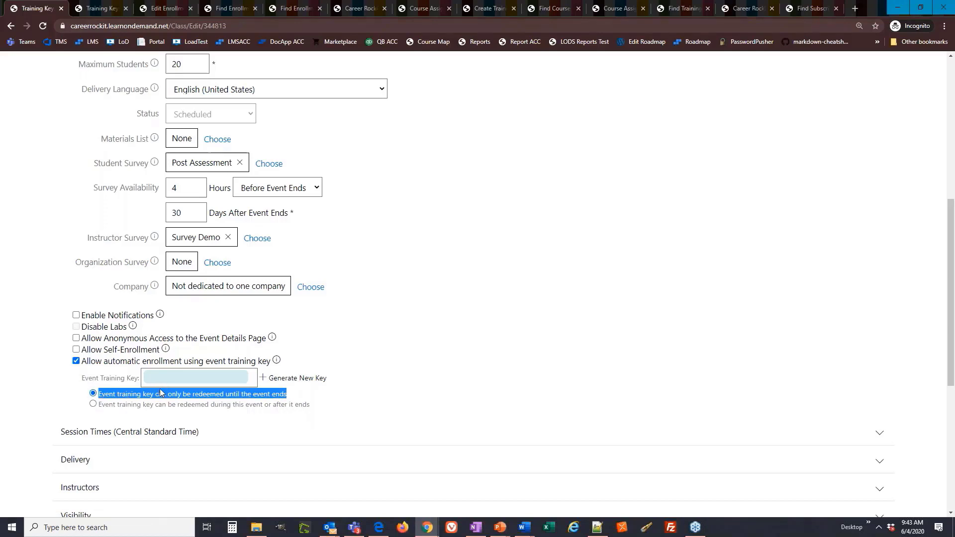
left_click(320, 406)
left_click_drag(313, 405, 273, 406)
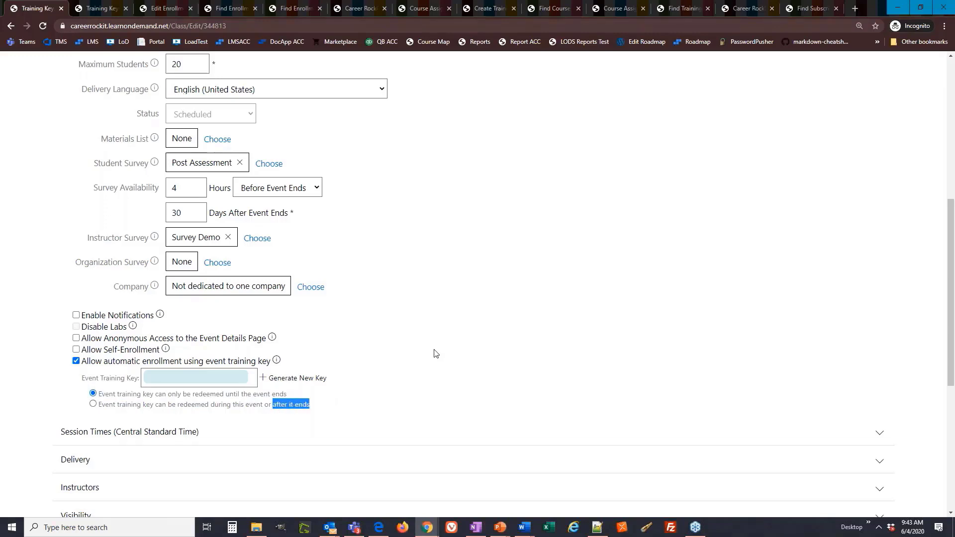
Review the class's Basic Information settings, including the maximum students value, alongside the event training key options.
scroll(444, 359, "up", 2)
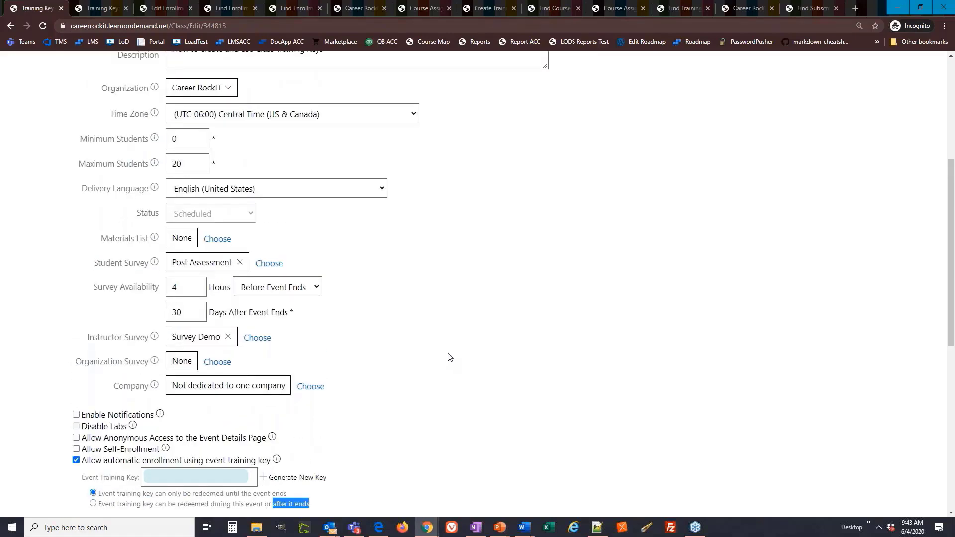
scroll(449, 356, "up", 2)
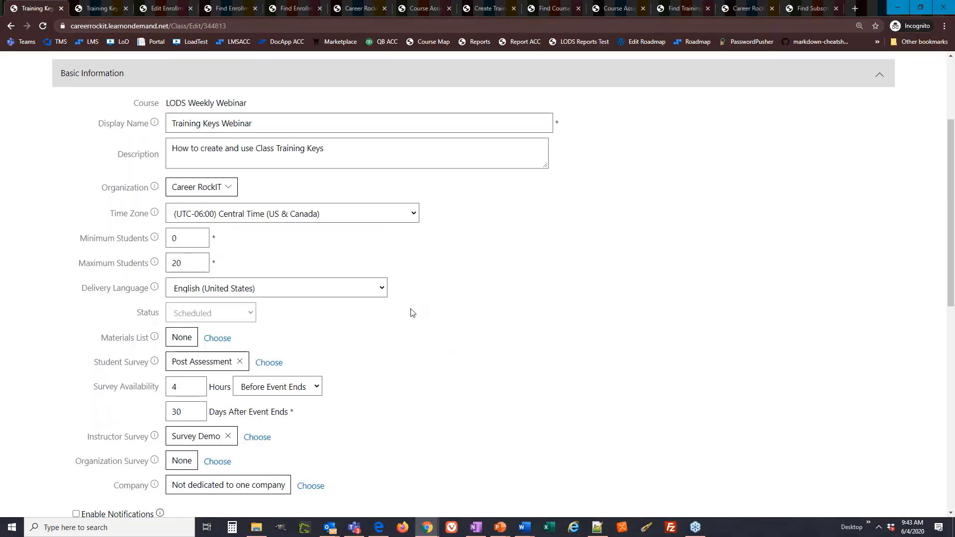
scroll(411, 314, "down", 2)
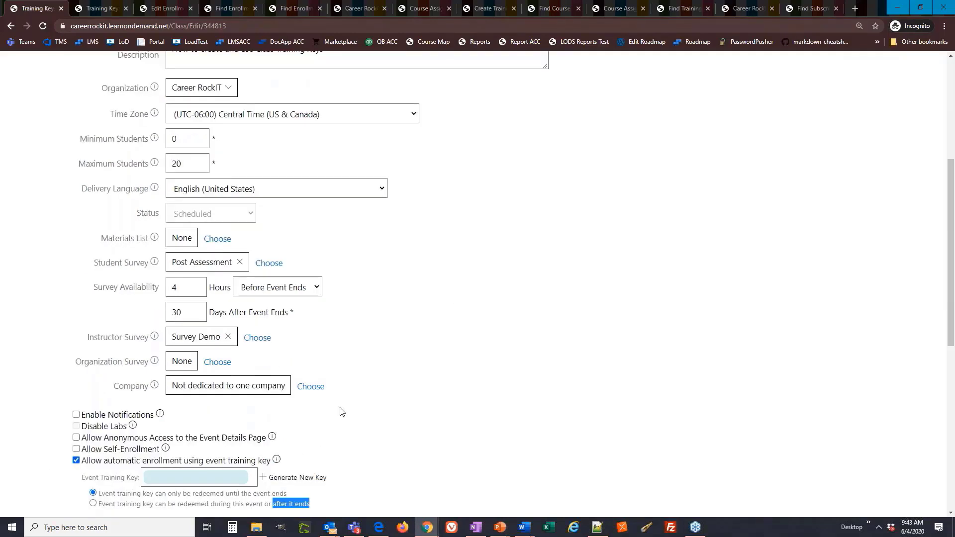
scroll(343, 408, "up", 1)
scroll(342, 409, "up", 3)
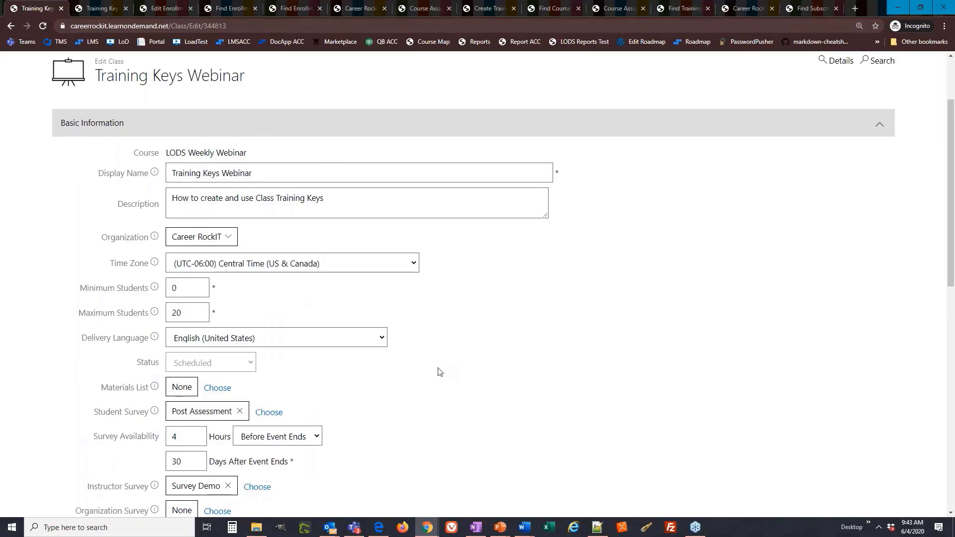
scroll(434, 376, "down", 1)
scroll(434, 377, "down", 3)
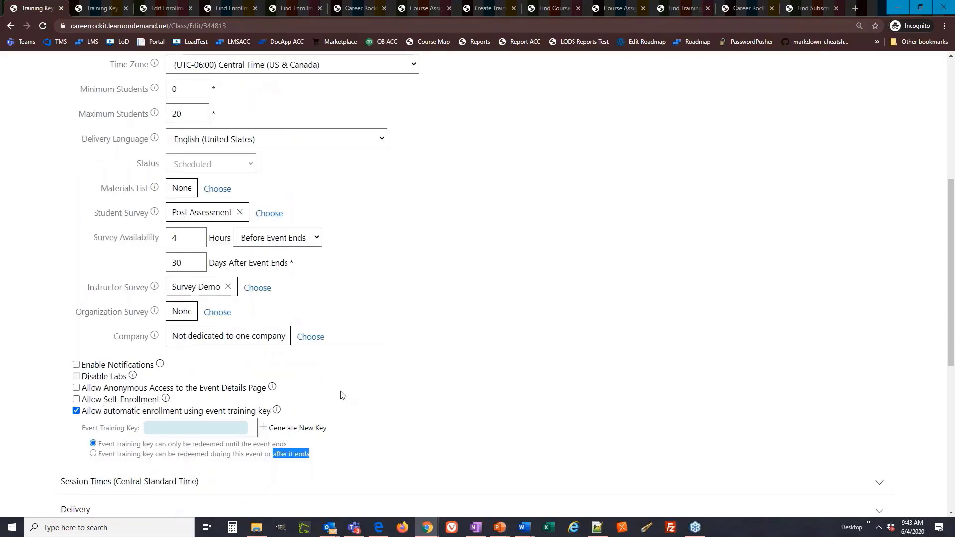
scroll(363, 375, "up", 3)
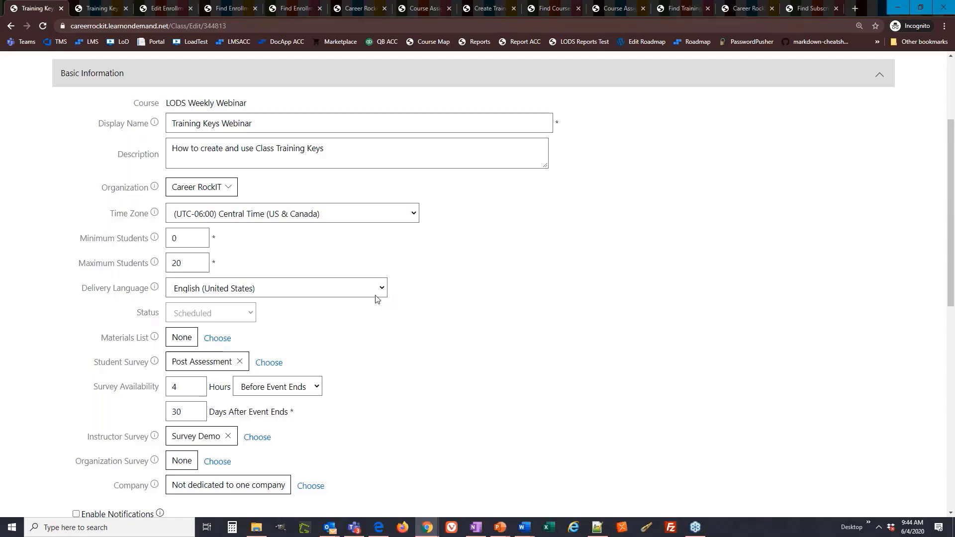
scroll(376, 299, "down", 2)
scroll(376, 299, "down", 2)
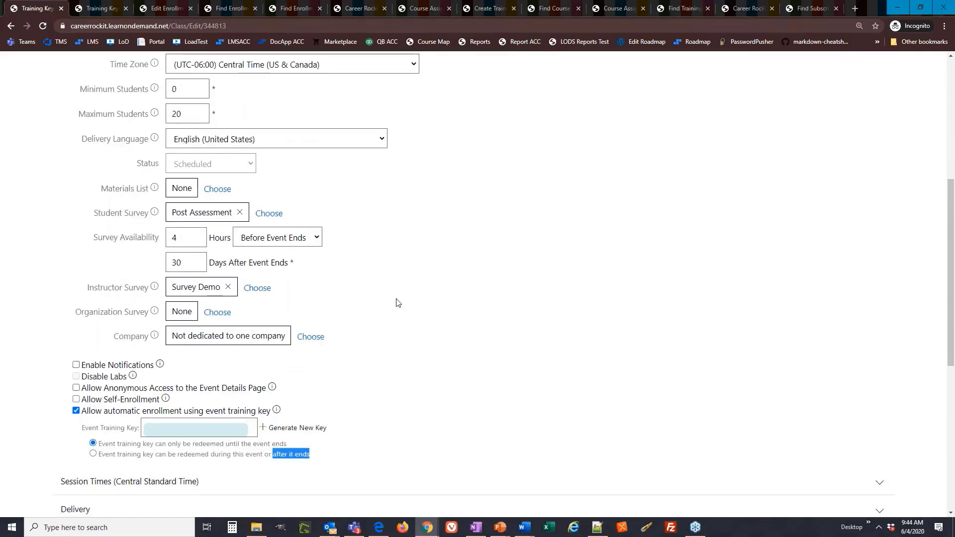
scroll(406, 305, "up", 2)
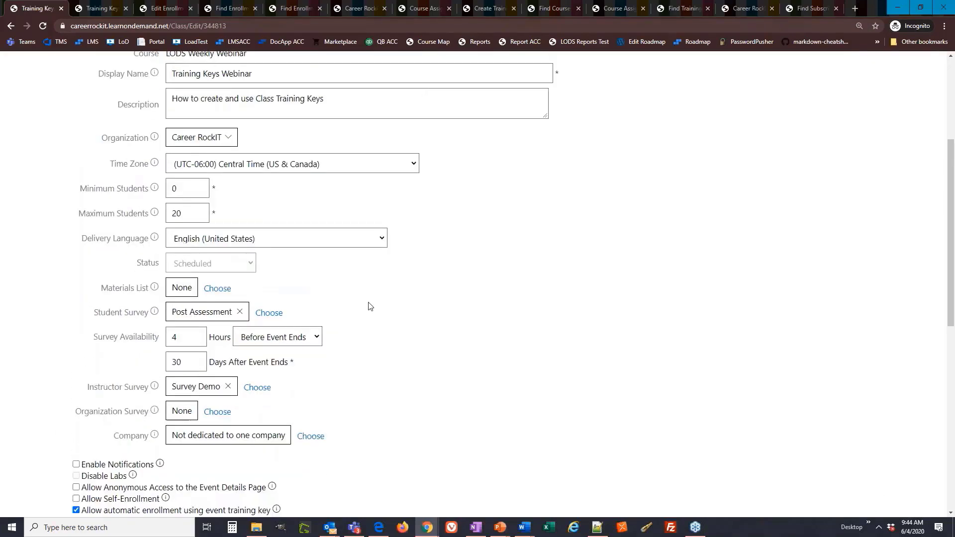
scroll(326, 298, "up", 1)
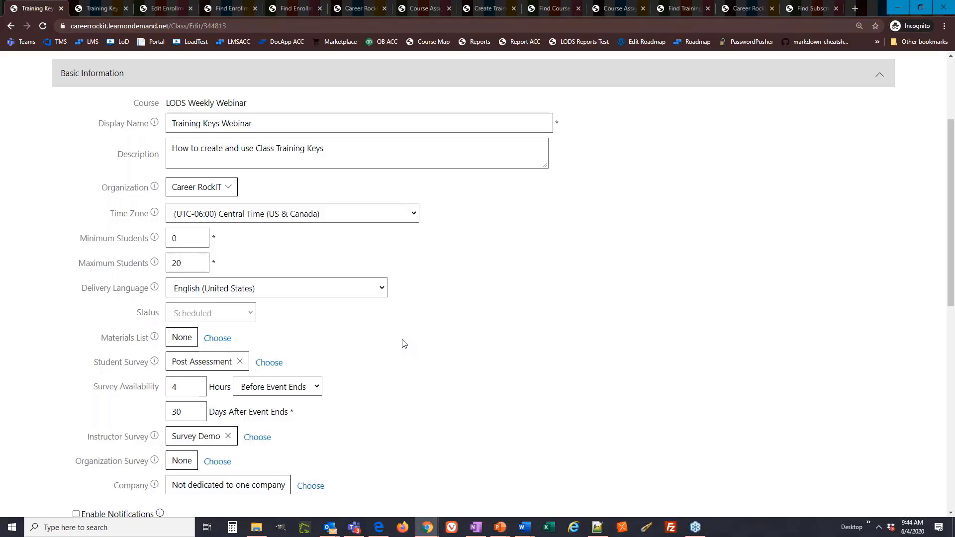
Save the Training Keys Webinar class with event training key enrollment enabled.
double_click(204, 263)
type("5")
key("Return")
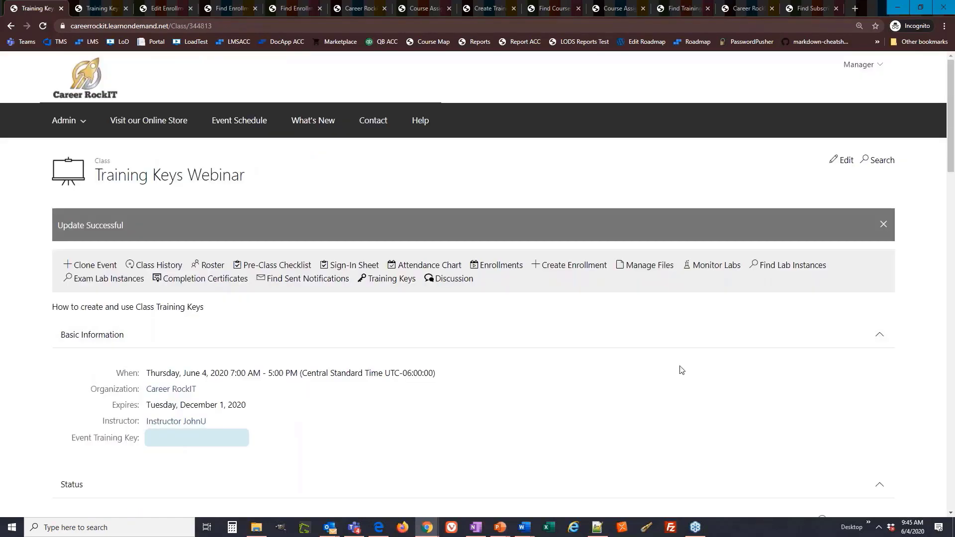
Examine the Event Training Key entry in the Basic Information of the saved class.
scroll(371, 363, "down", 1)
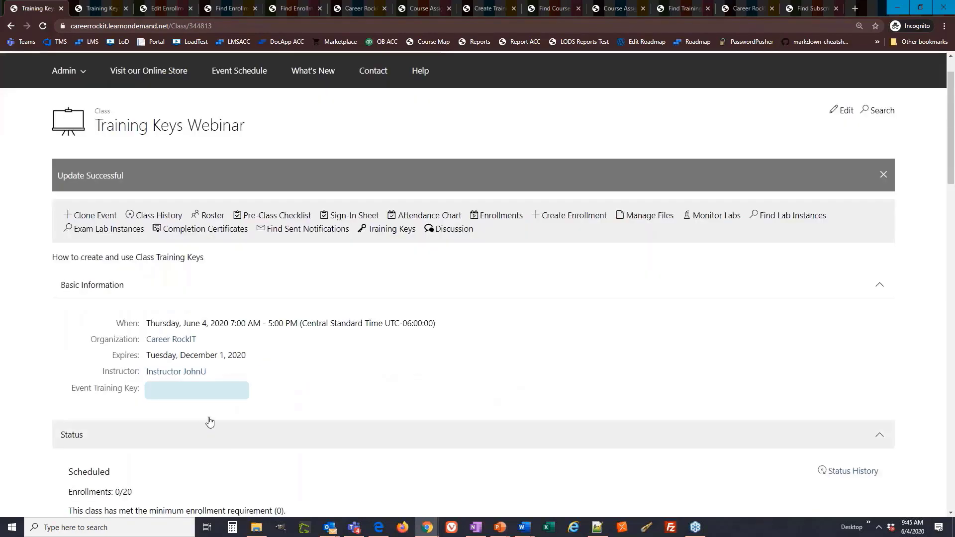
left_click_drag(149, 393, 71, 396)
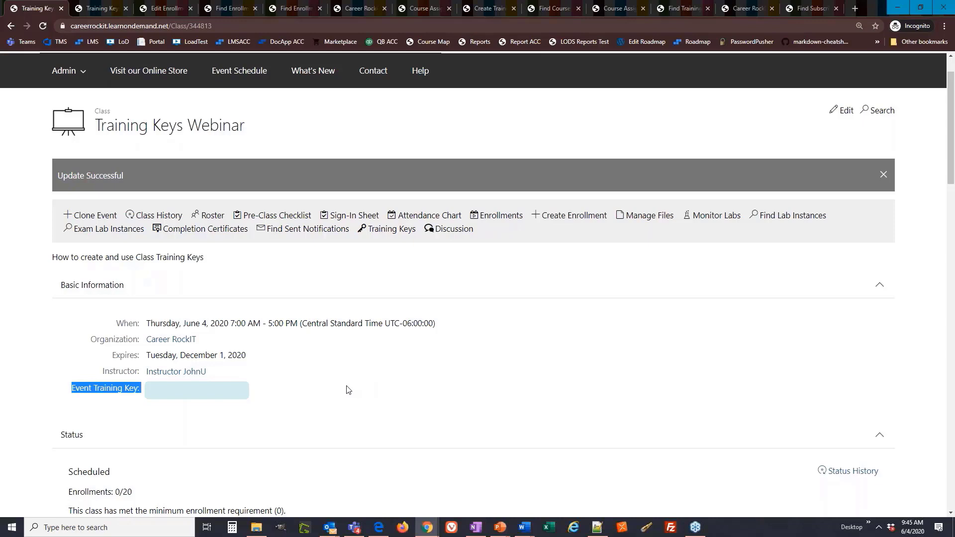
left_click(252, 393)
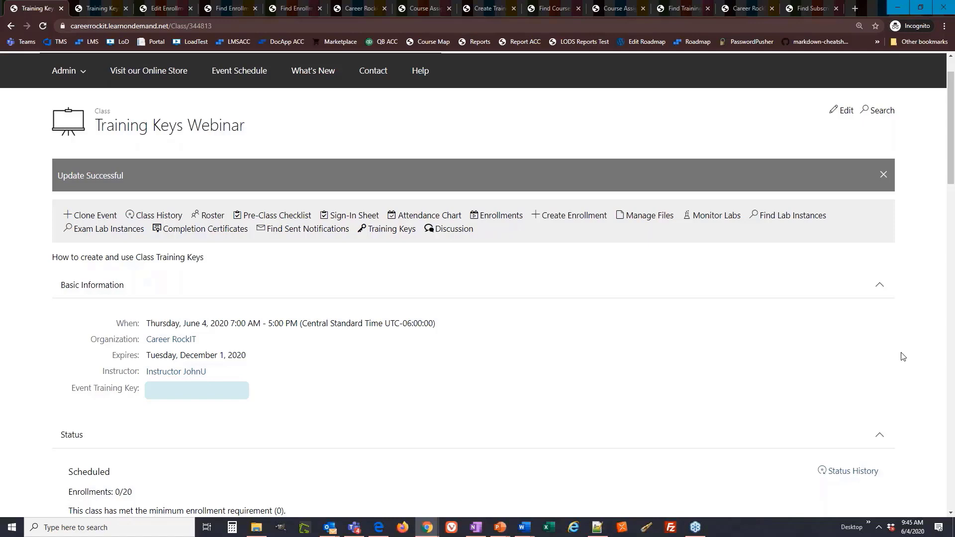
key("alt+Tab")
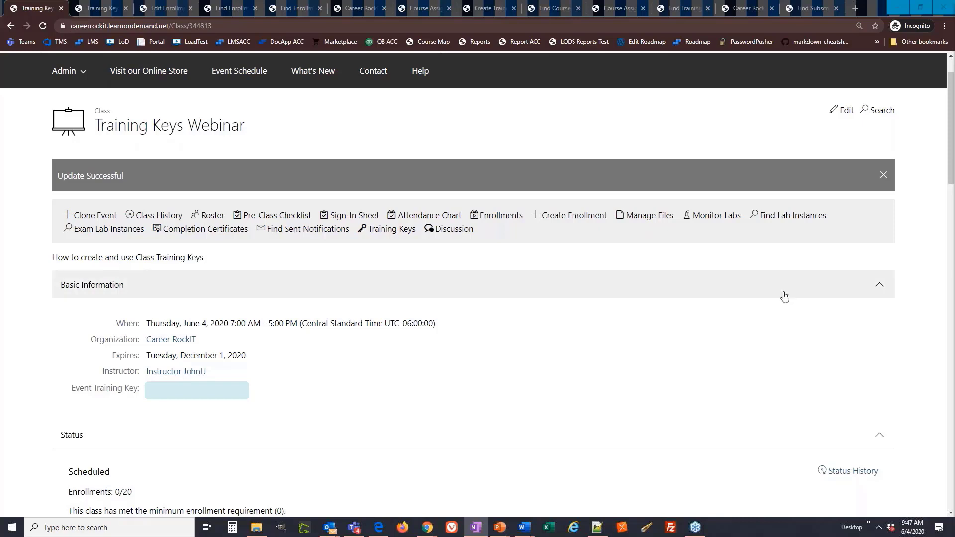
left_click_drag(141, 389, 105, 388)
left_click(141, 395)
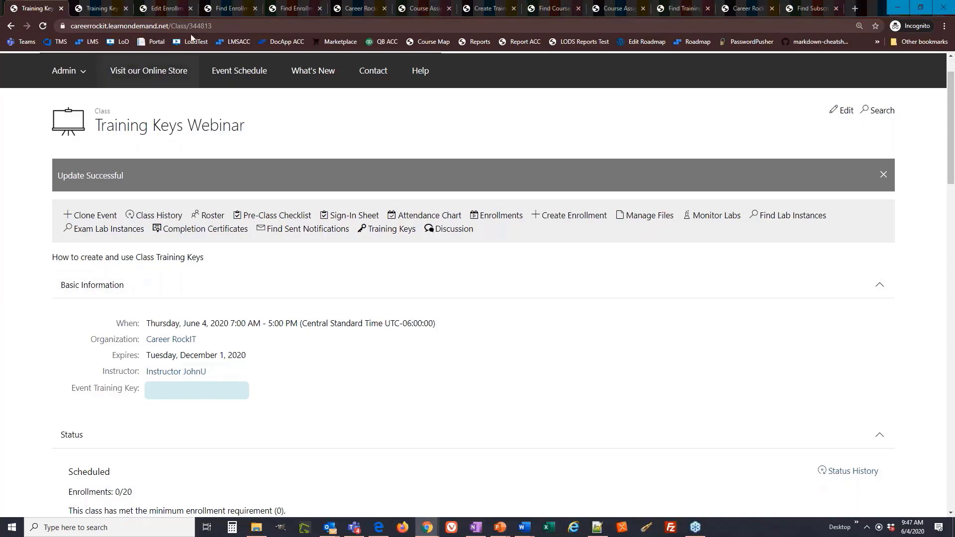
Search enrollments with the Payment Type filter set to Event Training Key and review the payment type of the listed enrollments.
left_click(280, 10)
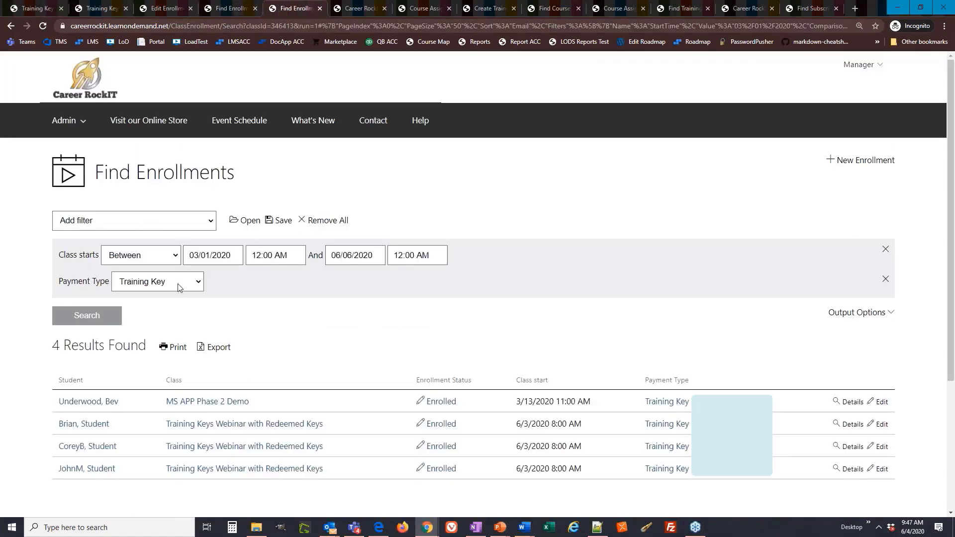
left_click(197, 284)
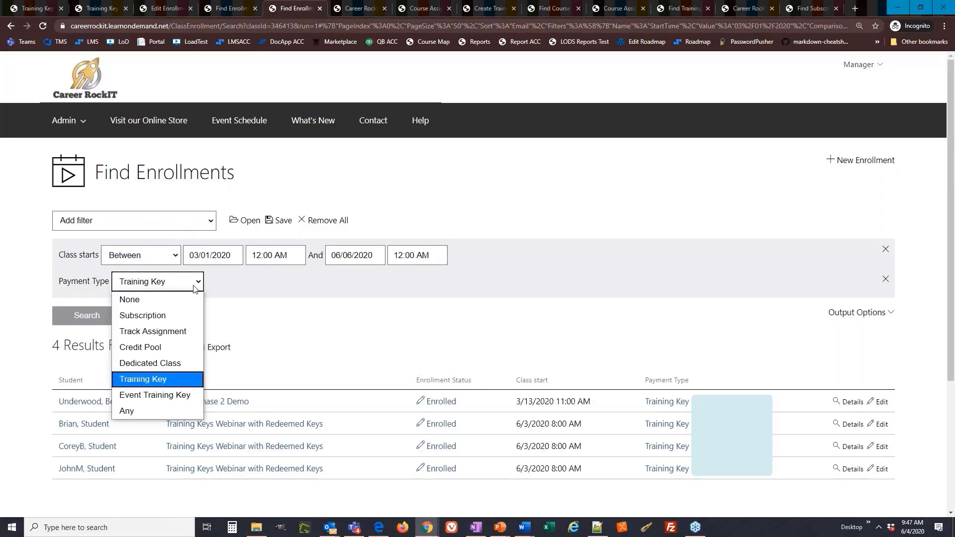
left_click(170, 394)
left_click(116, 319)
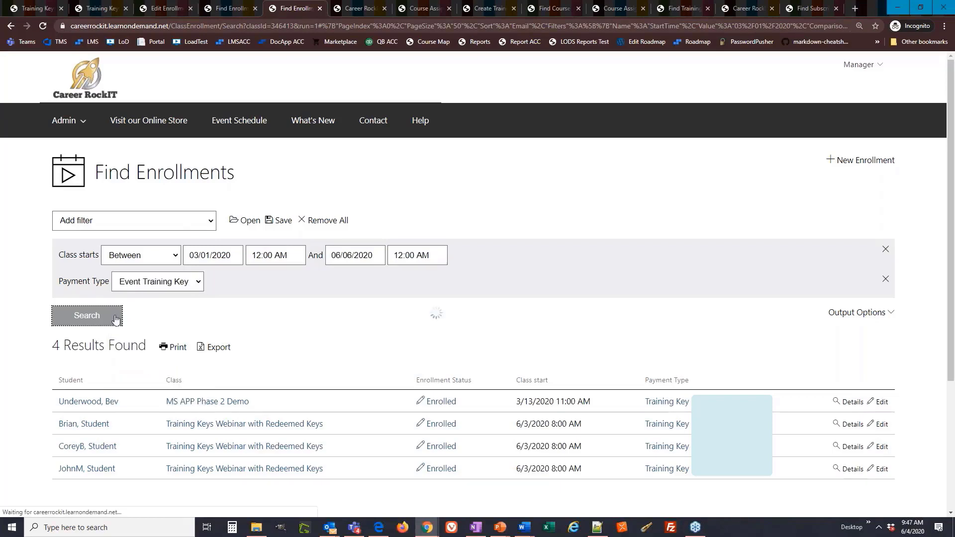
left_click_drag(714, 405, 645, 412)
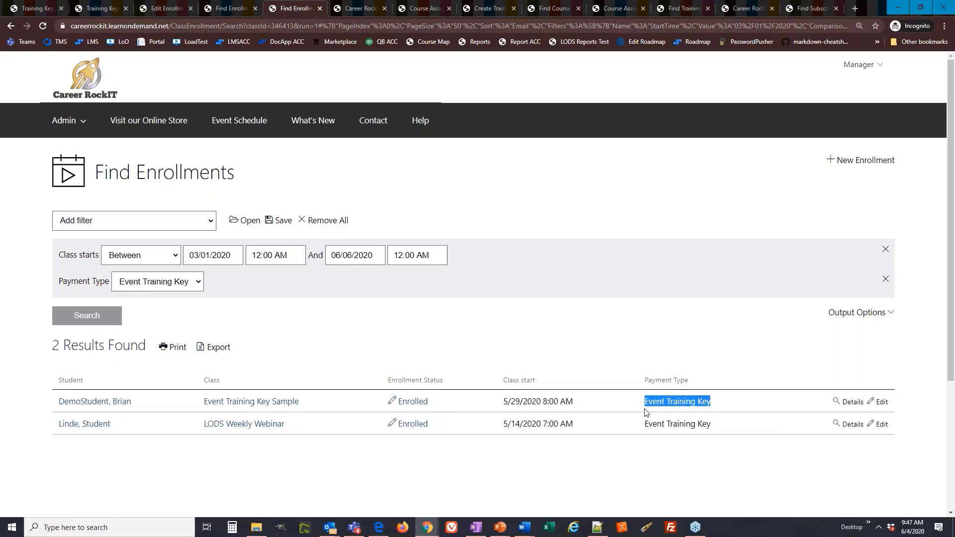
left_click_drag(726, 429, 647, 435)
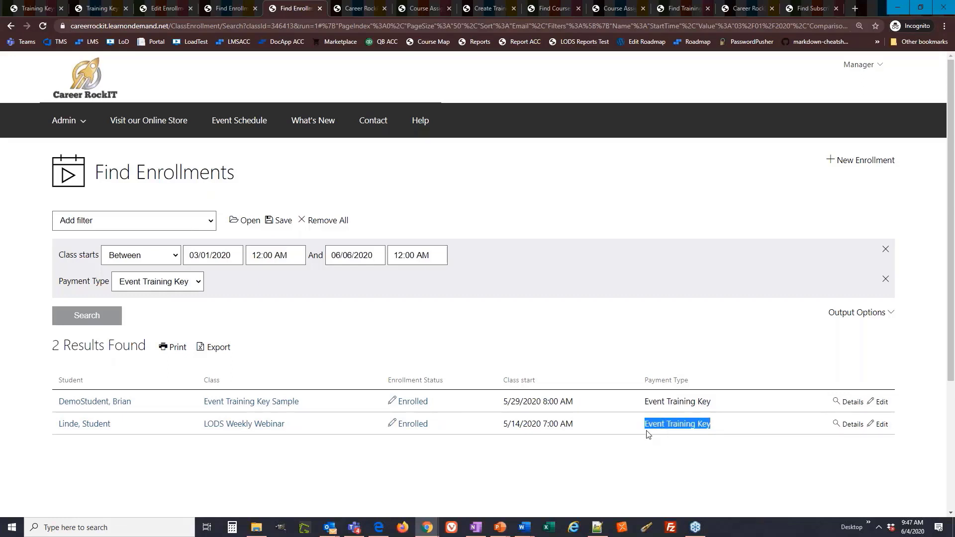
left_click(578, 202)
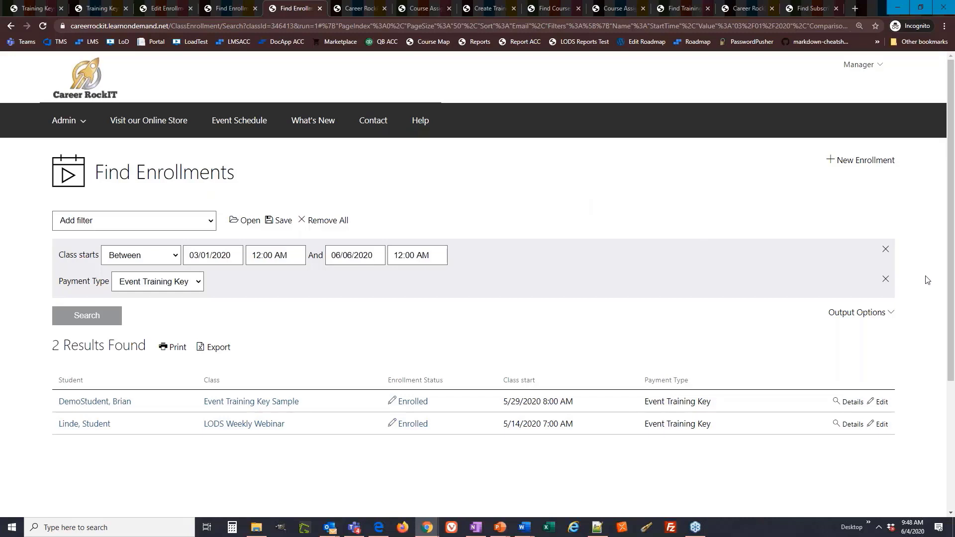
left_click(954, 280)
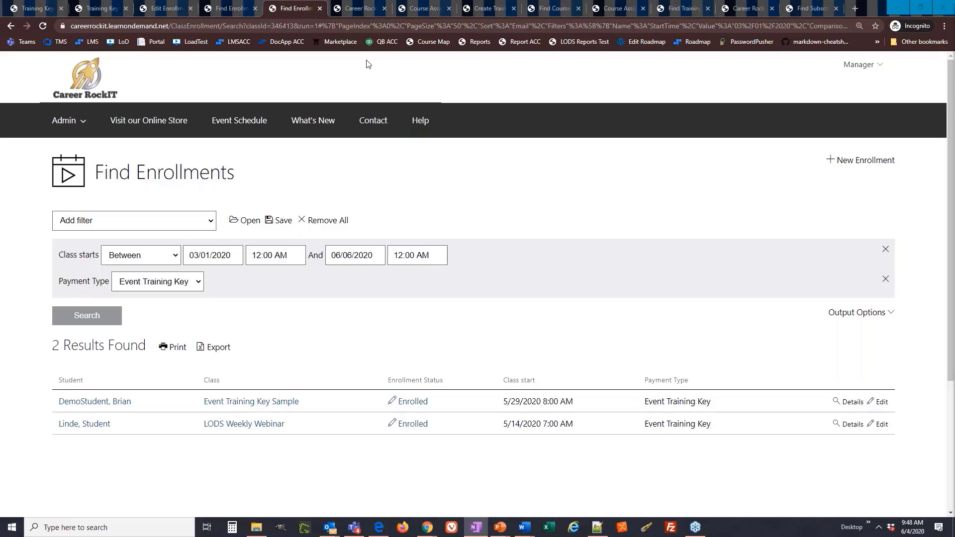
Review the start and expiry dates in the Basic Information of the 20779A Analyzing Data with Excel training key pool.
left_click(360, 8)
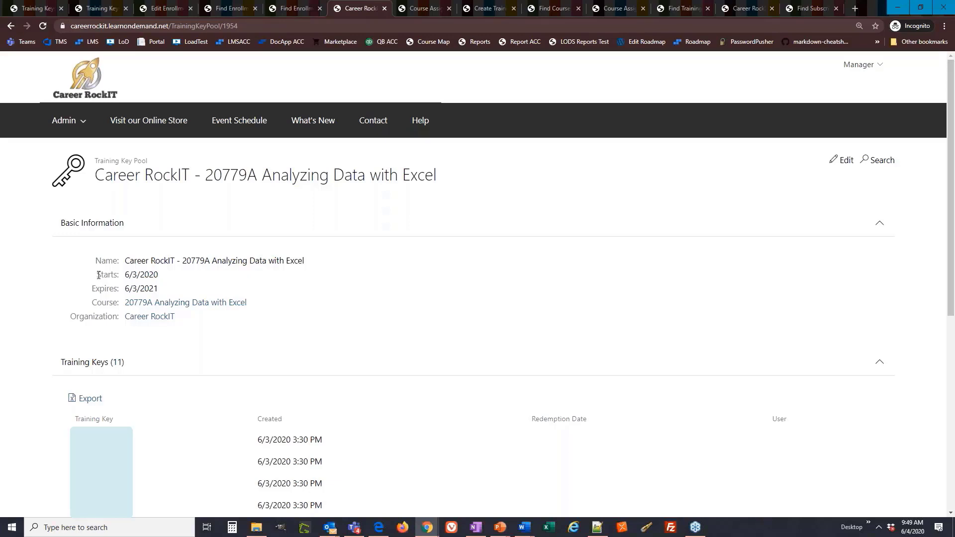
left_click_drag(99, 275, 172, 293)
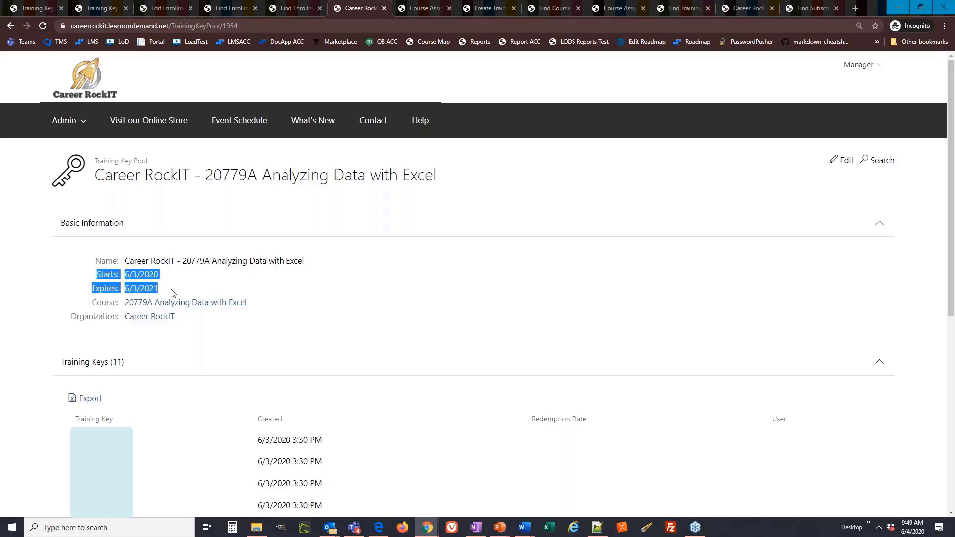
left_click(432, 299)
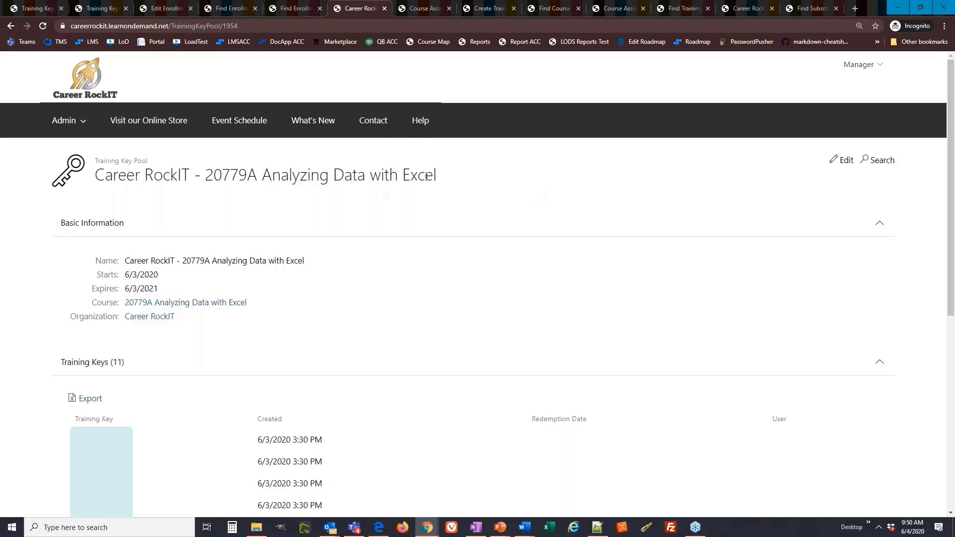
Open the student's Basic Beginner Course assignment for editing.
left_click(406, 15)
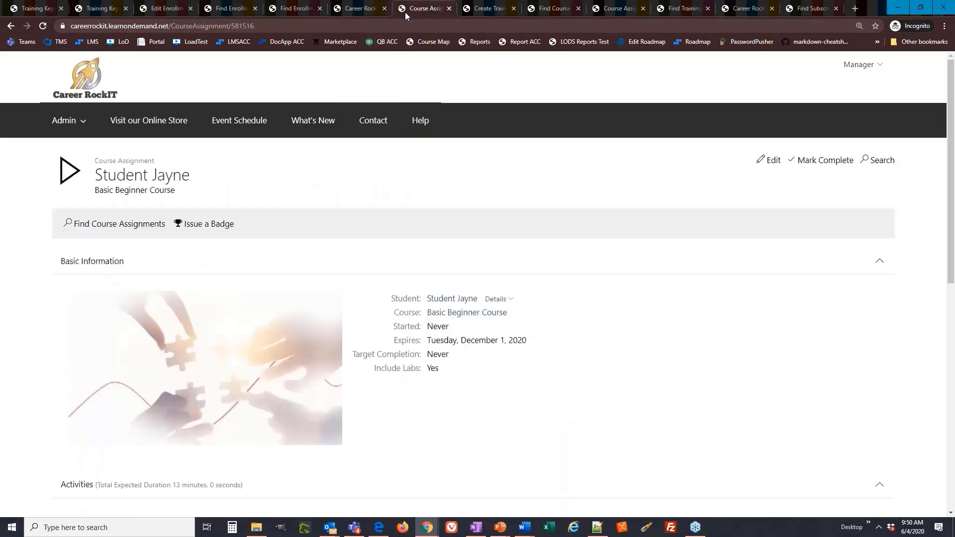
left_click_drag(95, 161, 155, 162)
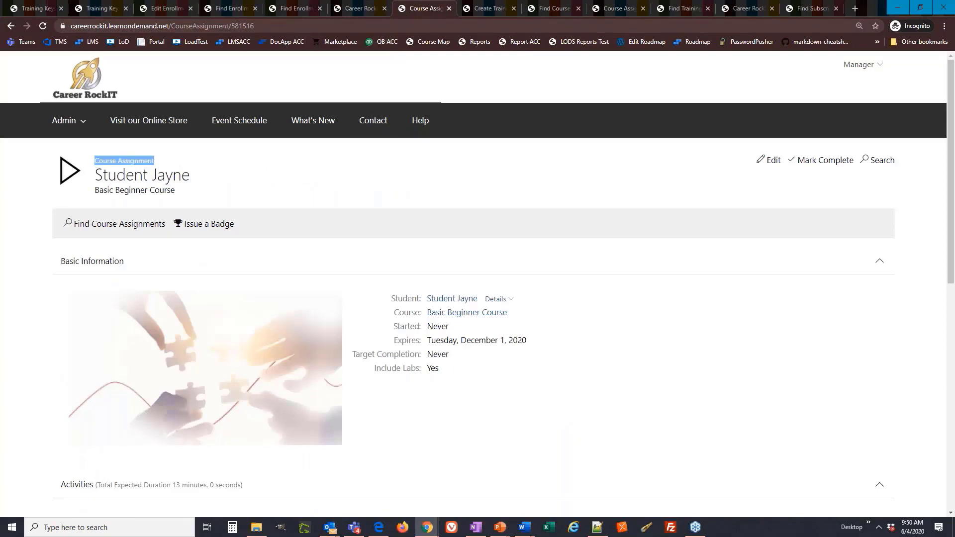
left_click(379, 173)
left_click(771, 162)
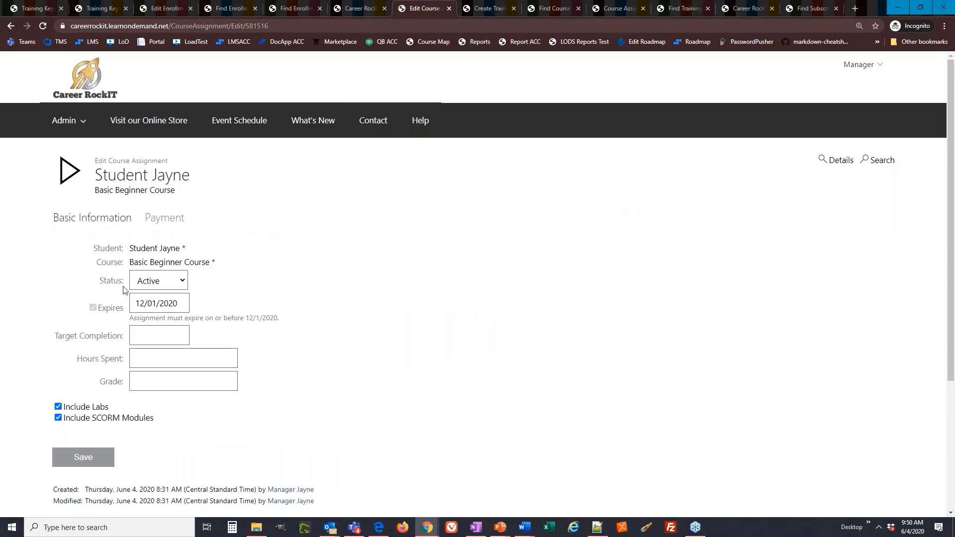
Examine the course assignment's Status options and its Created and Modified records without changing anything.
left_click_drag(123, 284, 99, 281)
left_click(169, 282)
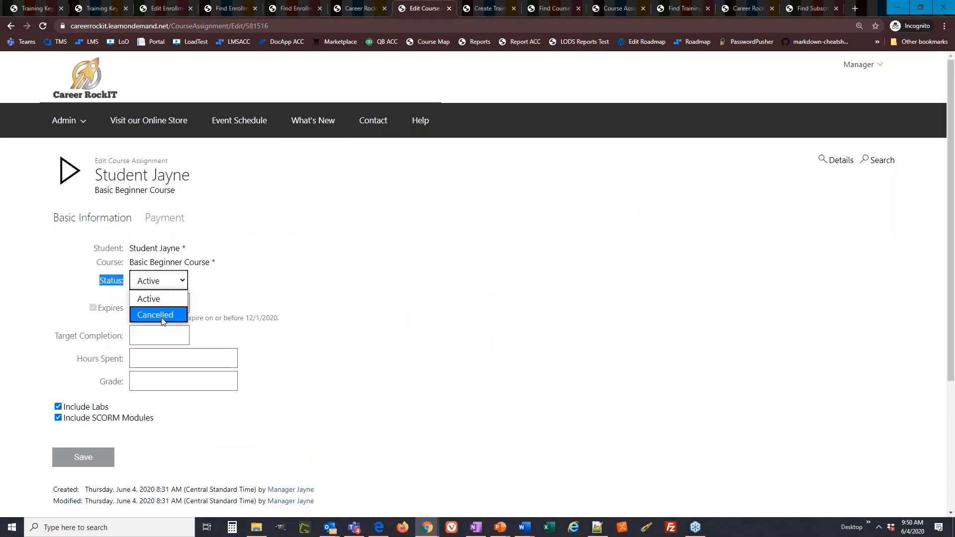
left_click(211, 294)
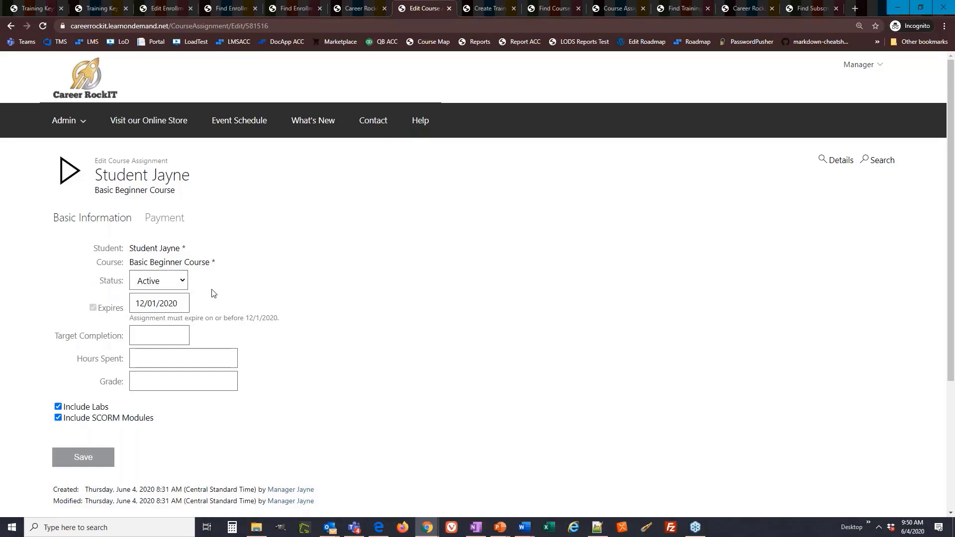
triple_click(331, 497)
left_click_drag(298, 489, 54, 494)
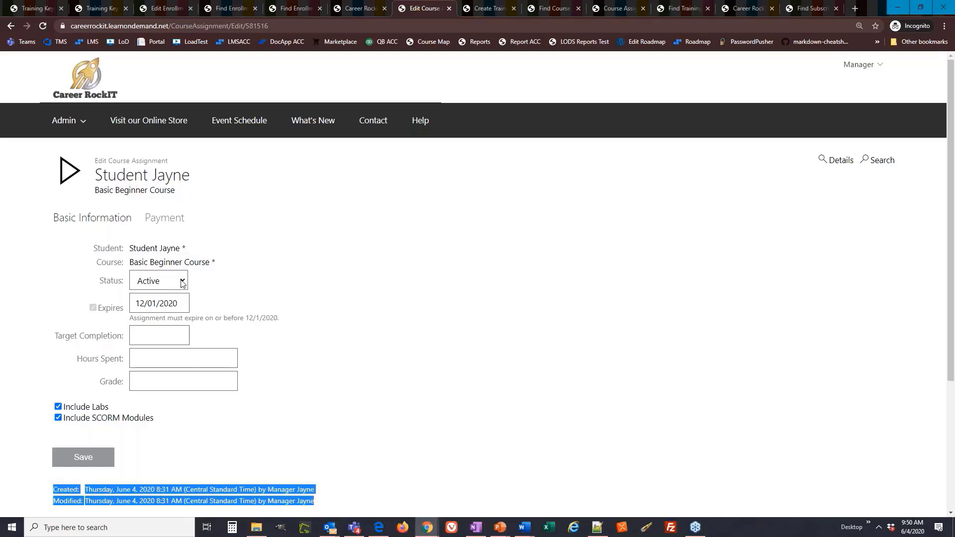
left_click(251, 270)
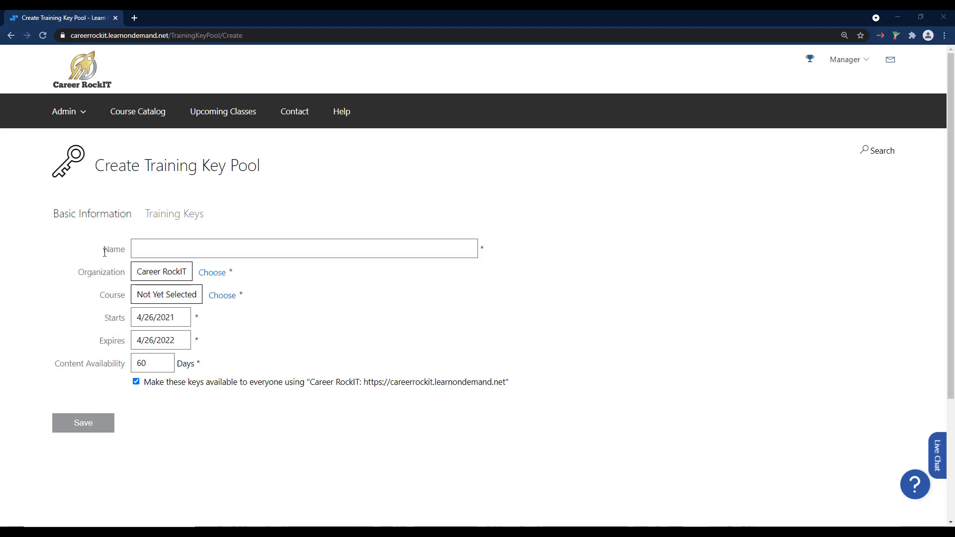
Search the courses for "basic" and choose Basic Beginner Course as the new training key pool's course.
left_click_drag(103, 249, 132, 251)
left_click_drag(128, 296, 99, 296)
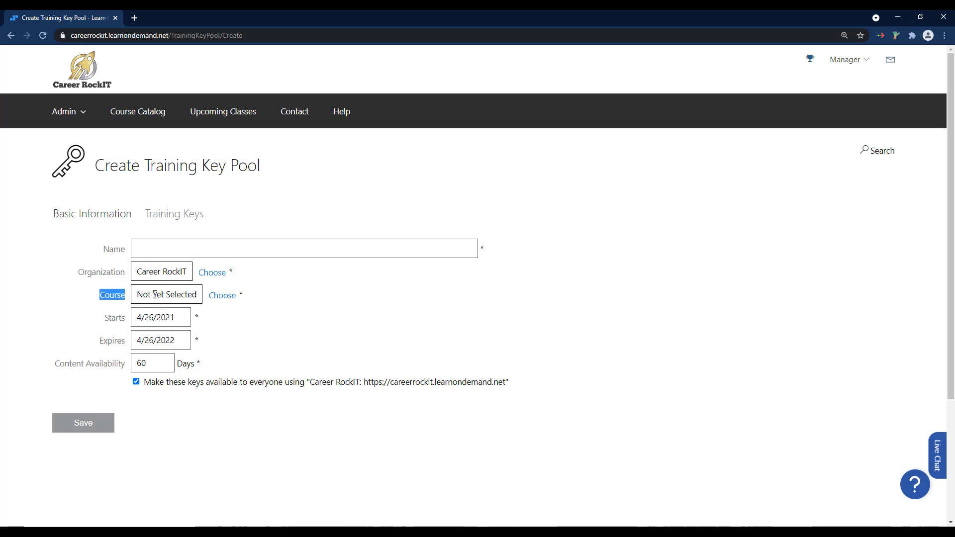
left_click(227, 304)
type("ba")
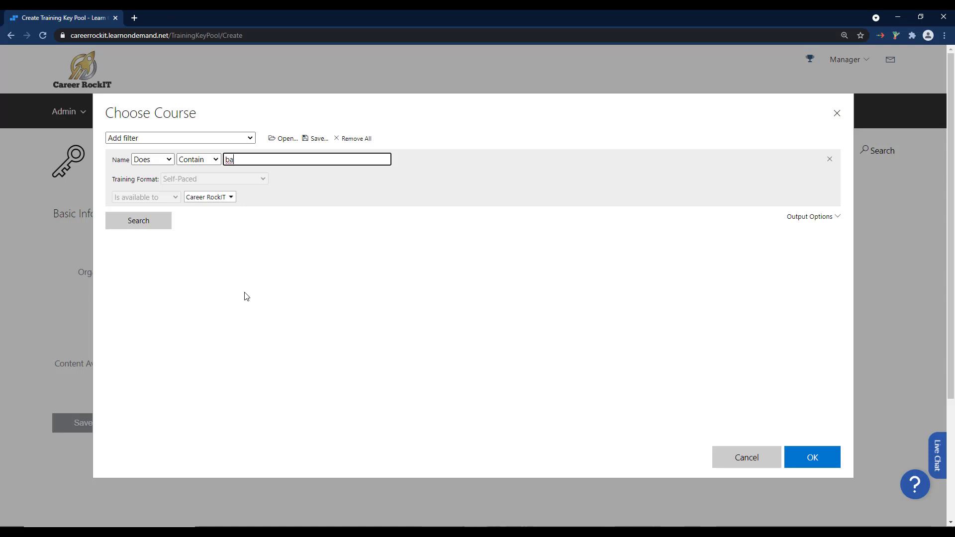
type("sic")
key("Return")
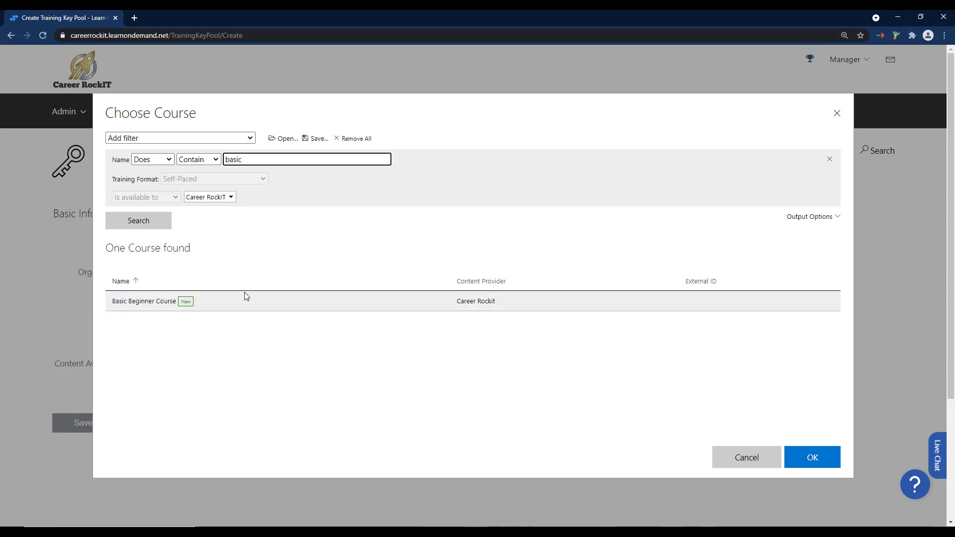
double_click(217, 309)
Review the new pool's Name, Organization and the option making keys available to everyone using the Career RockIT site.
left_click_drag(282, 246, 135, 249)
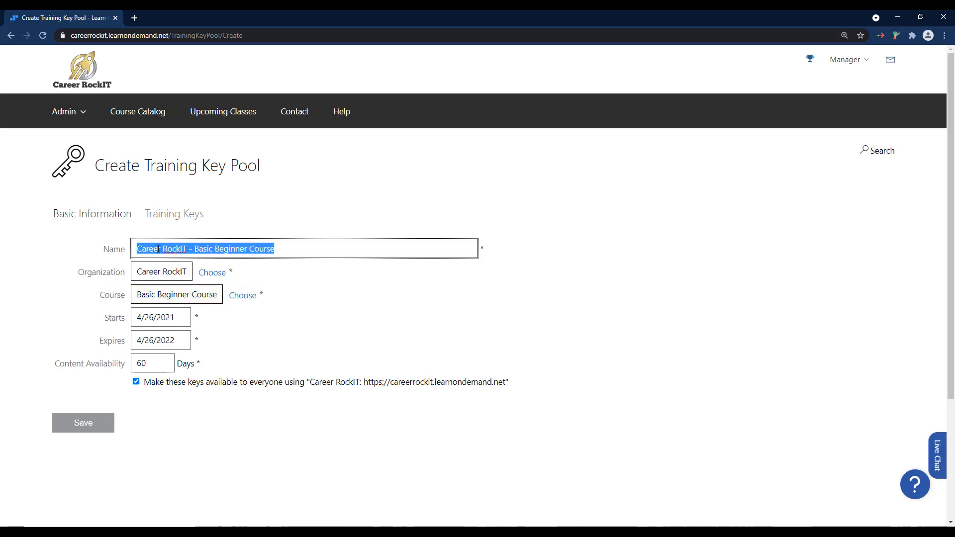
left_click(370, 294)
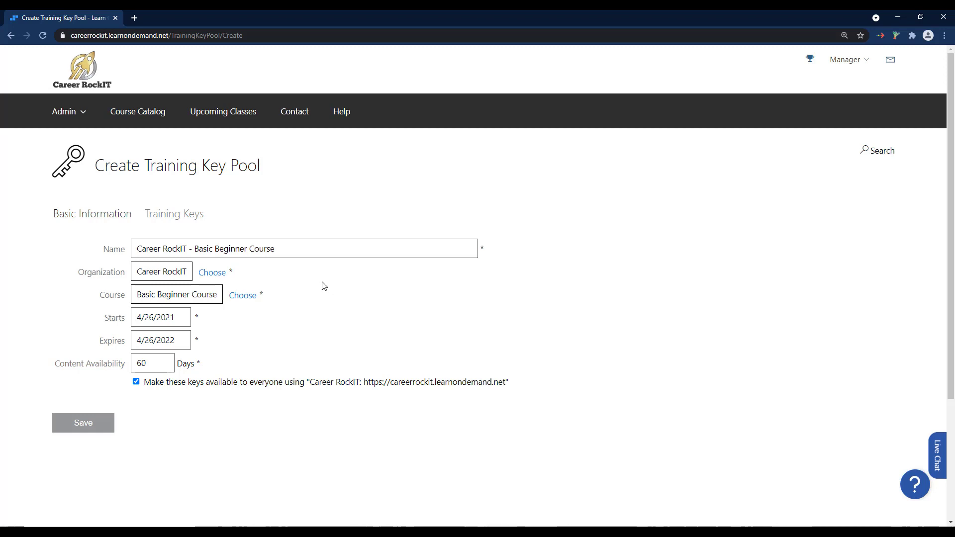
left_click_drag(77, 275, 125, 273)
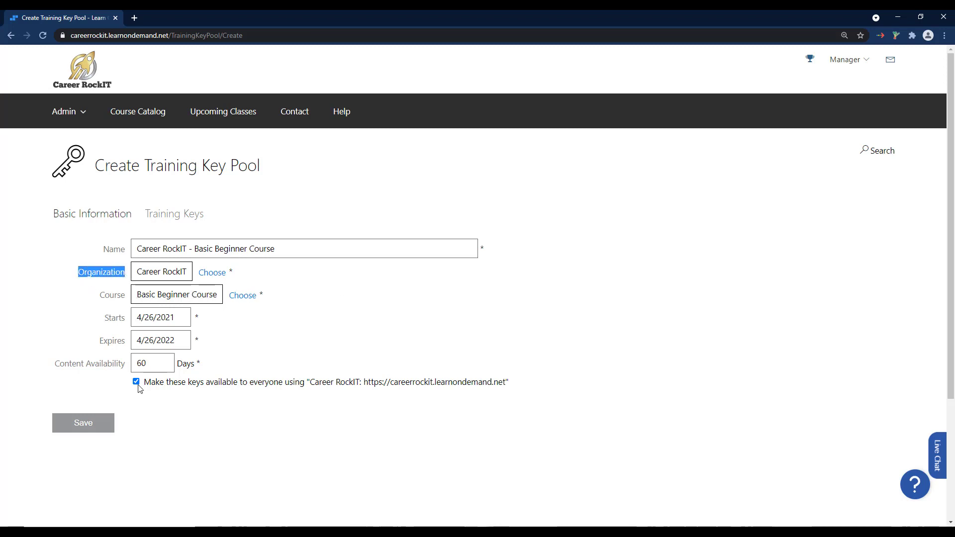
left_click_drag(146, 382, 495, 393)
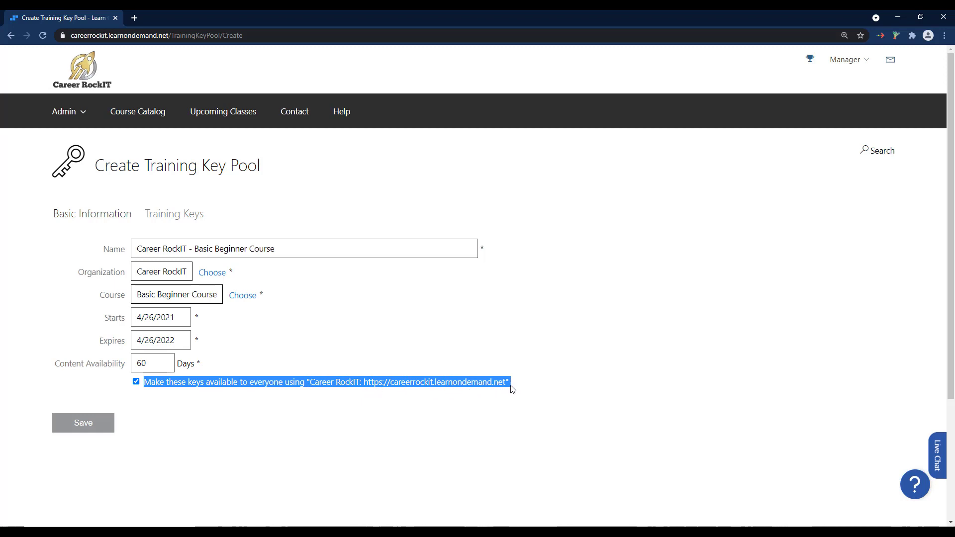
left_click(333, 313)
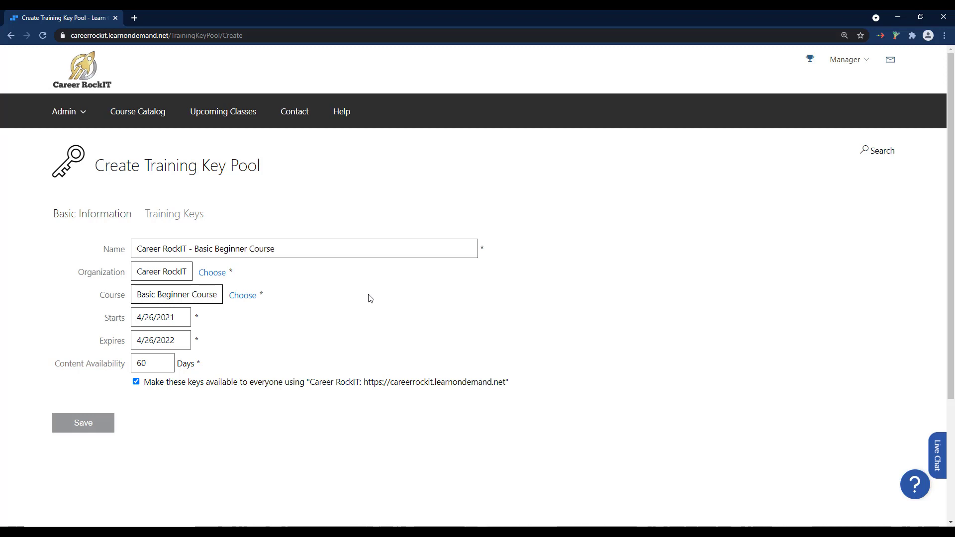
Turn the option making the keys available to everyone on the Career RockIT site off and back on.
left_click(136, 383)
left_click(169, 378)
left_click_drag(310, 382, 505, 383)
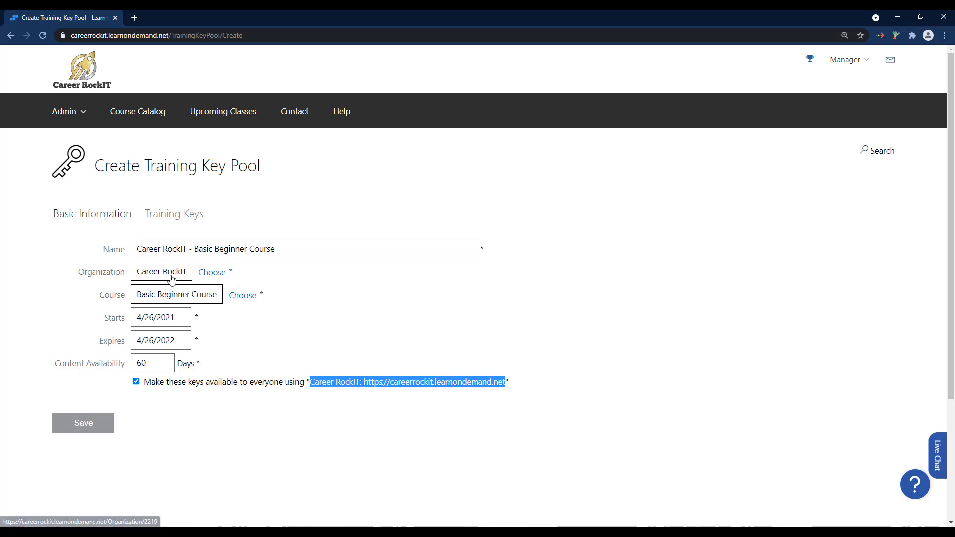
left_click(302, 296)
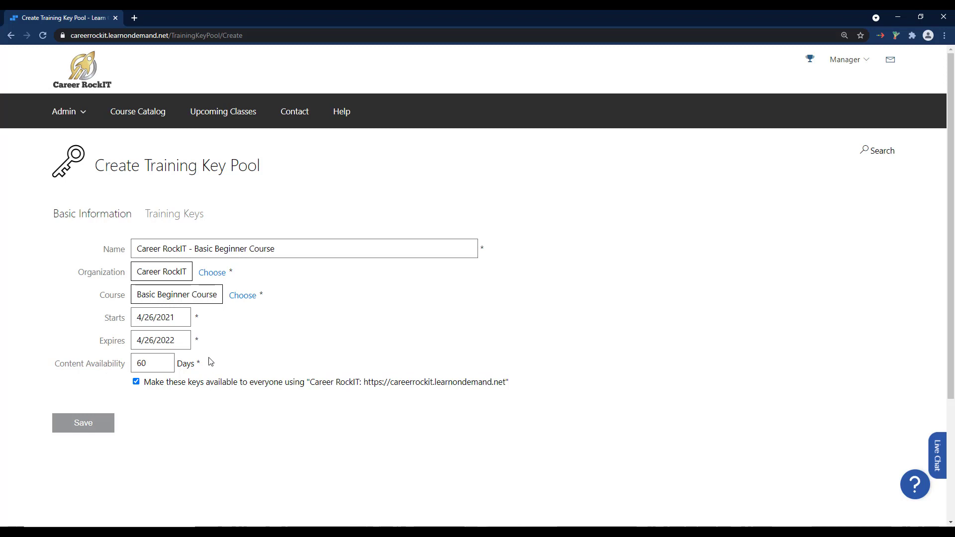
Inspect the pool's Starts and Expires date fields and their calendars without changing the dates.
left_click_drag(106, 321, 189, 342)
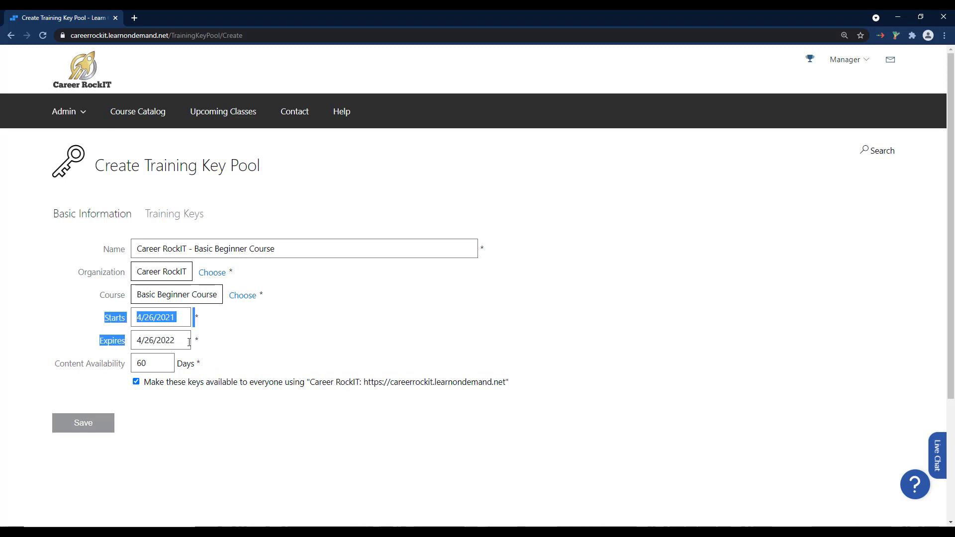
left_click(234, 337)
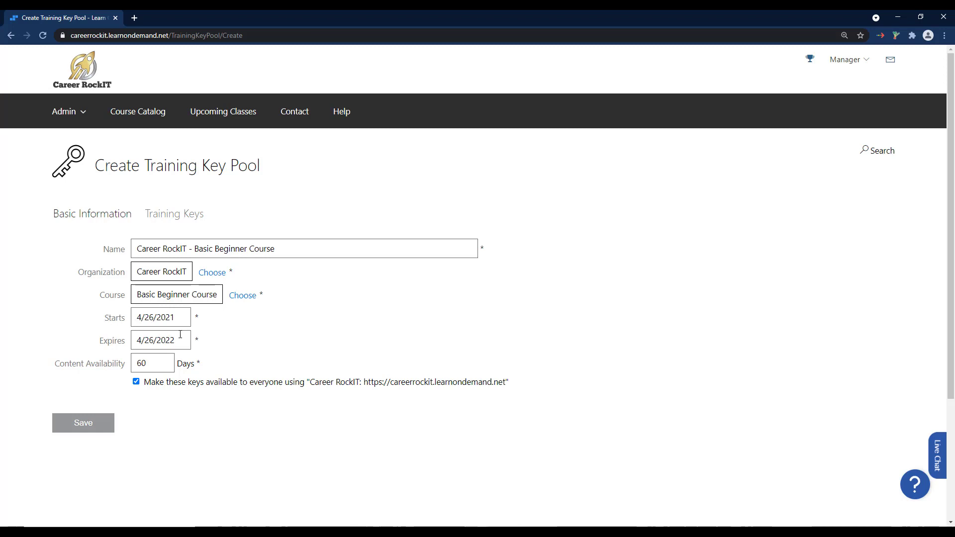
left_click_drag(105, 317, 203, 339)
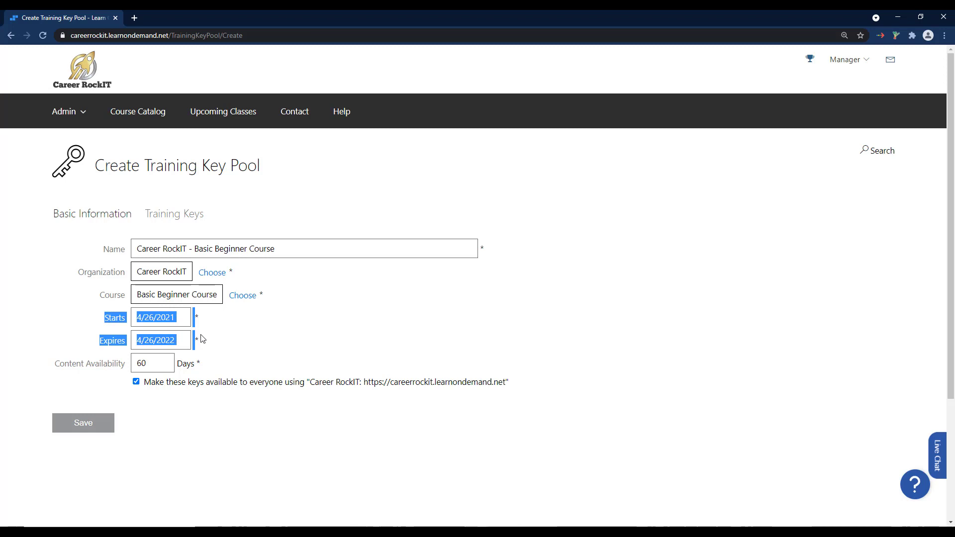
left_click(185, 319)
left_click(217, 323)
left_click(184, 339)
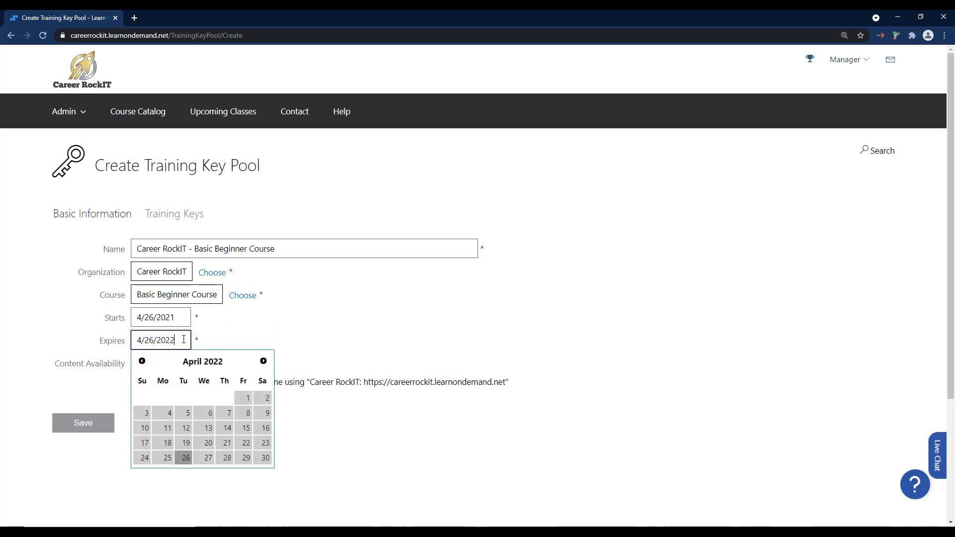
left_click(251, 328)
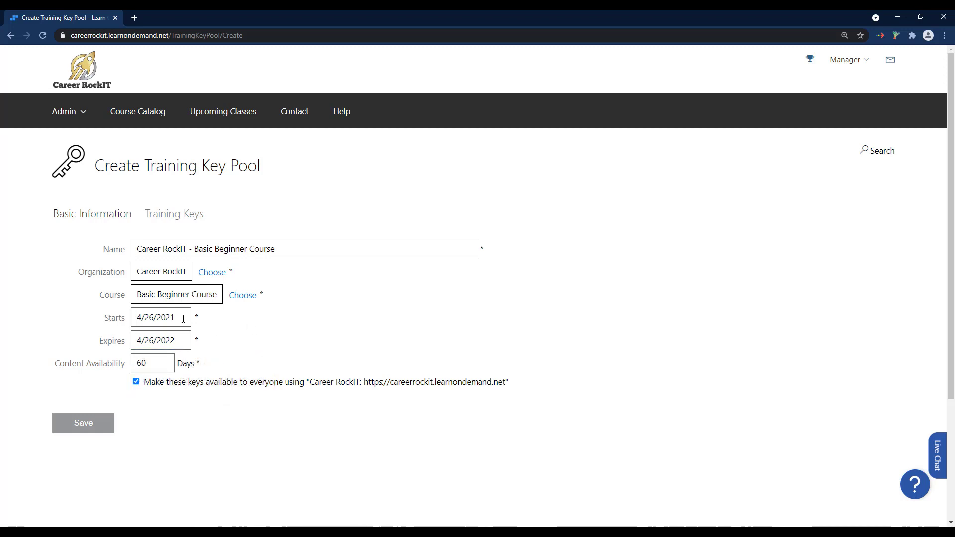
Set the training key pool's start date to 06/01/2021.
left_click(183, 319)
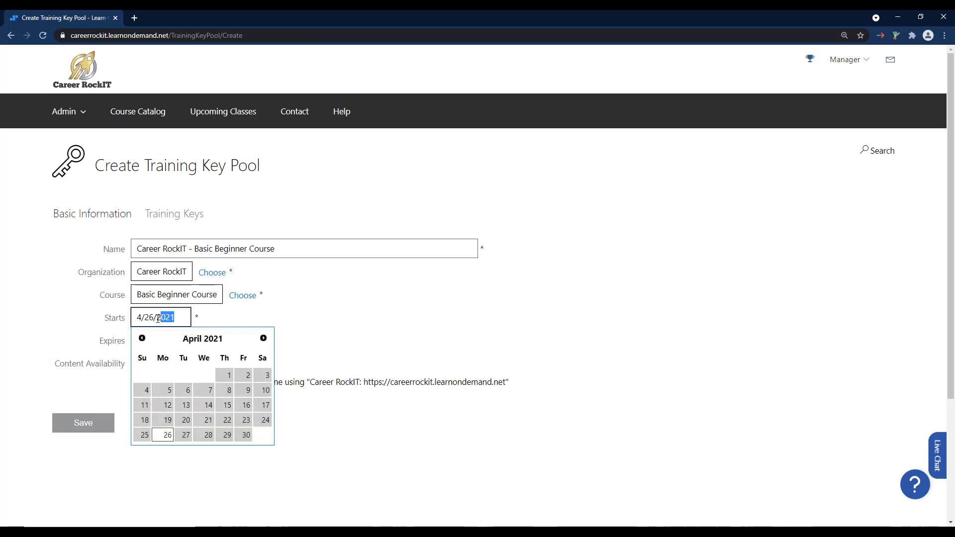
left_click(260, 339)
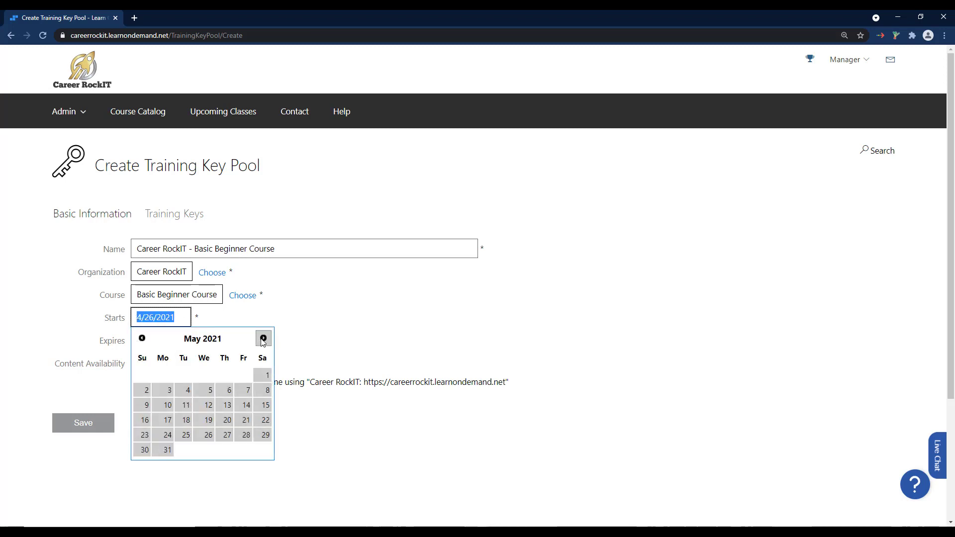
left_click(260, 339)
left_click(187, 377)
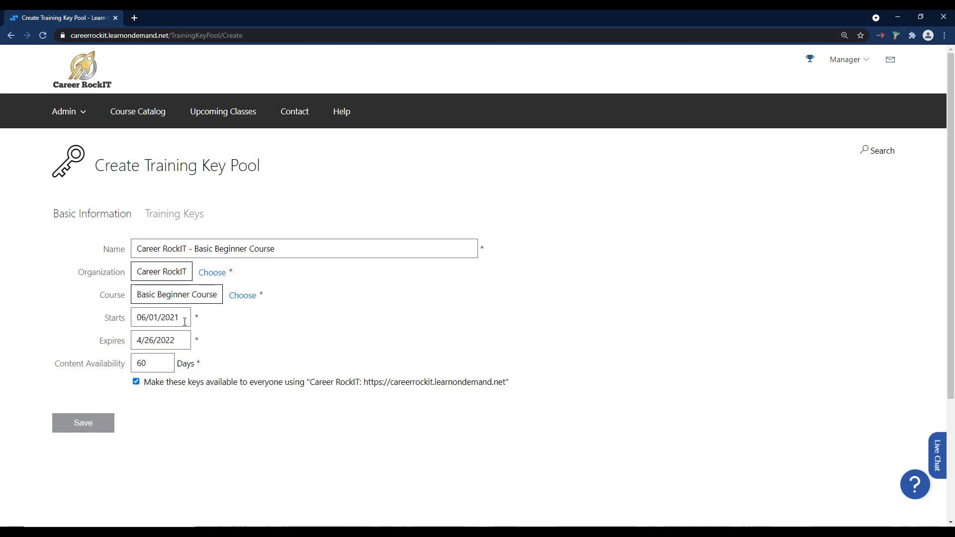
Set the training key pool's expiry date to 4/26/2030.
left_click(183, 340)
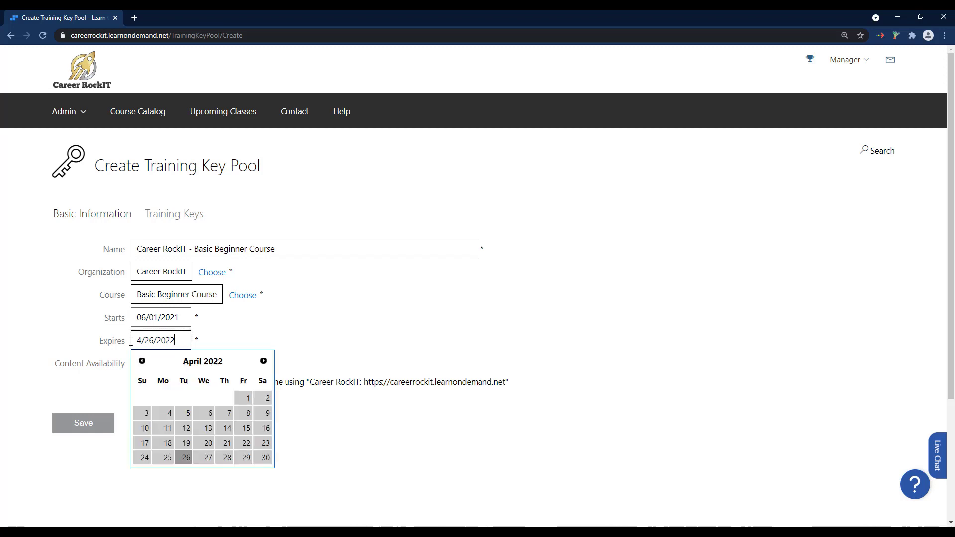
left_click_drag(174, 342, 165, 341)
type("30")
left_click(258, 331)
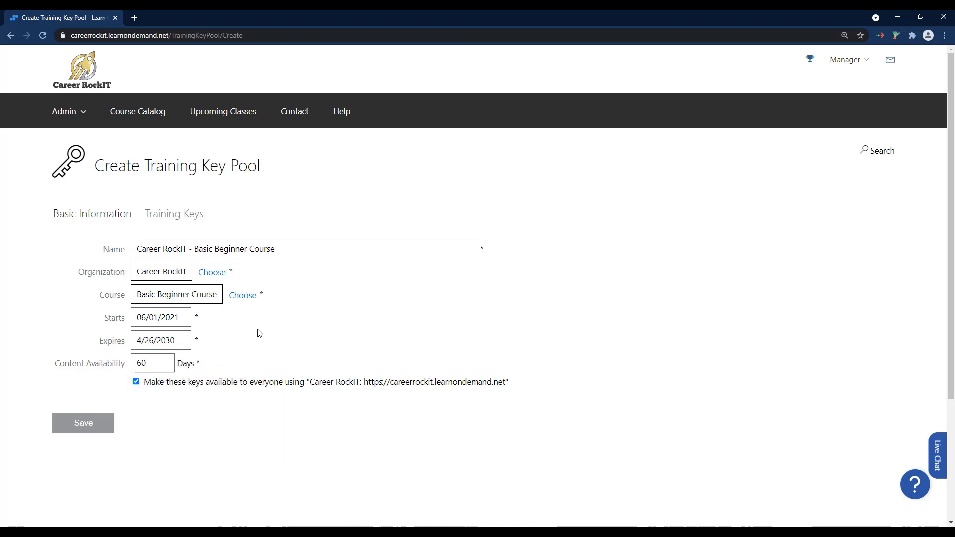
left_click_drag(190, 344, 116, 337)
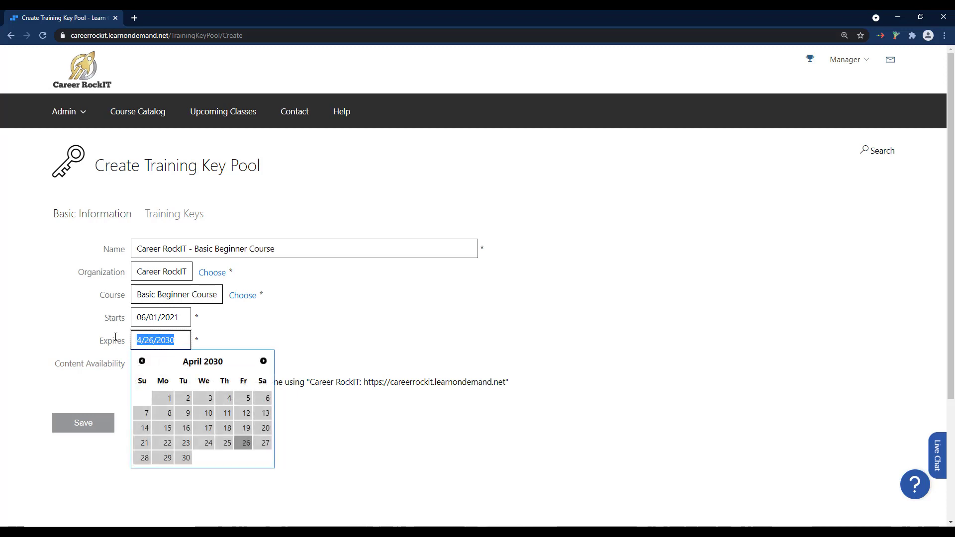
left_click(237, 339)
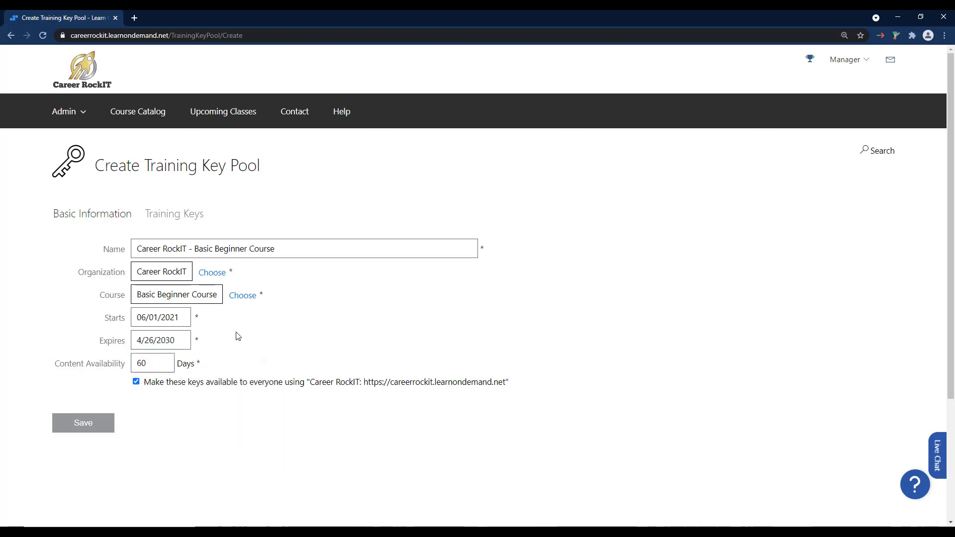
Set the pool's Content Availability to 180 days.
key("Tab")
left_click(207, 364)
left_click(151, 364)
key("BackSpace")
key("BackSpace")
type("180")
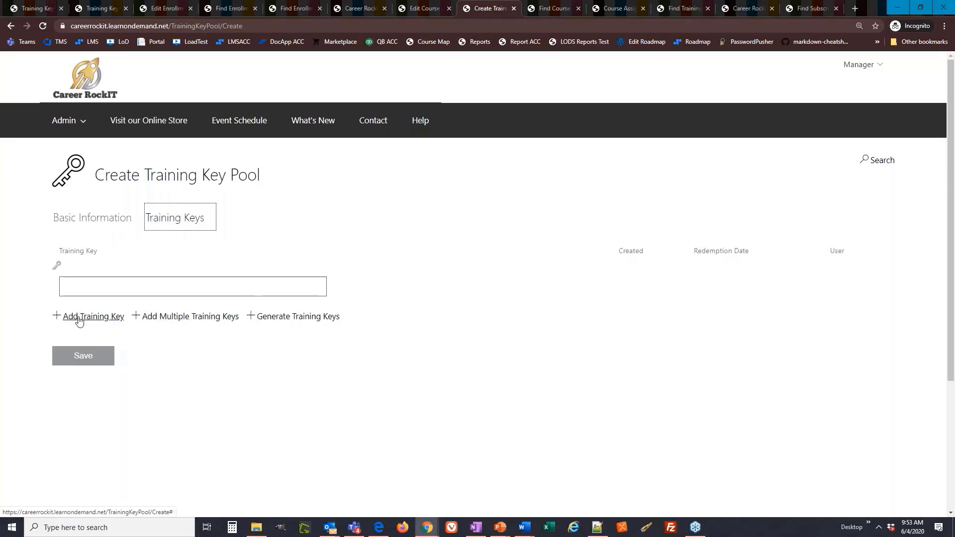
Add another blank training key entry to the new pool.
left_click(81, 289)
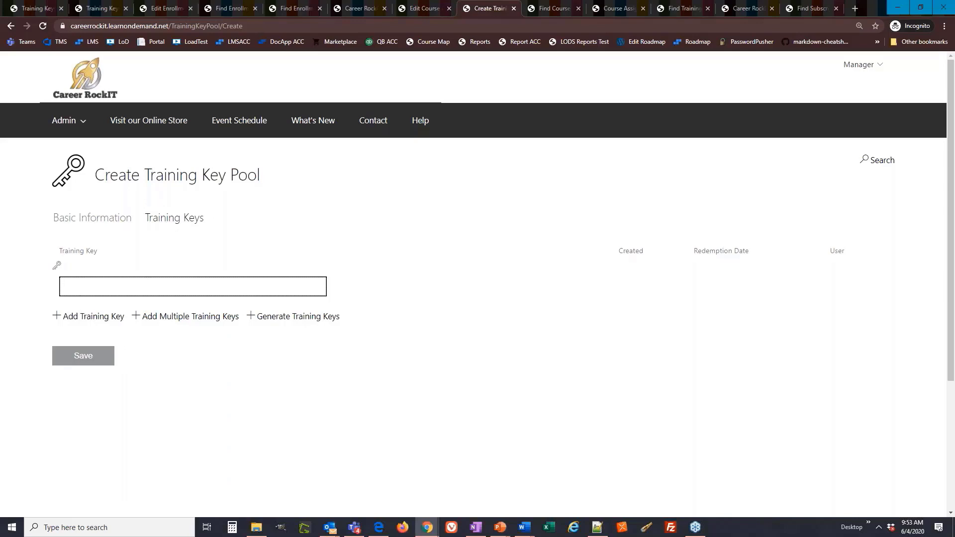
left_click(85, 316)
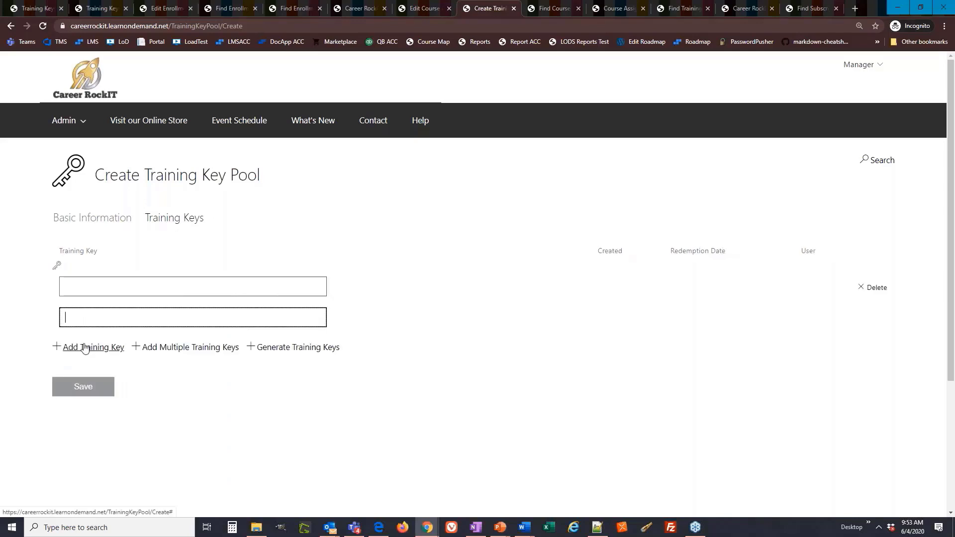
View the bulk-entry dialog for adding multiple training keys, one per line, and leave it without adding any.
left_click(201, 349)
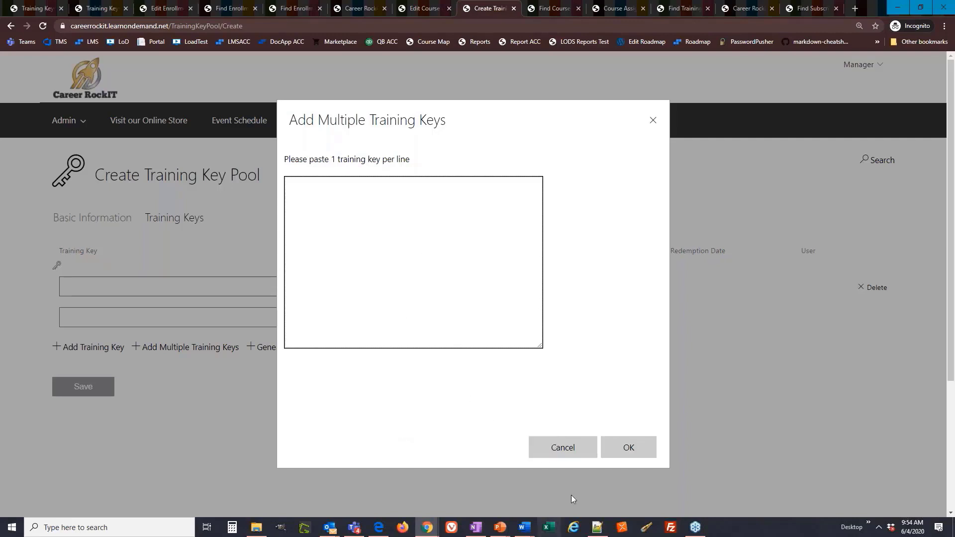
left_click(566, 450)
left_click(311, 376)
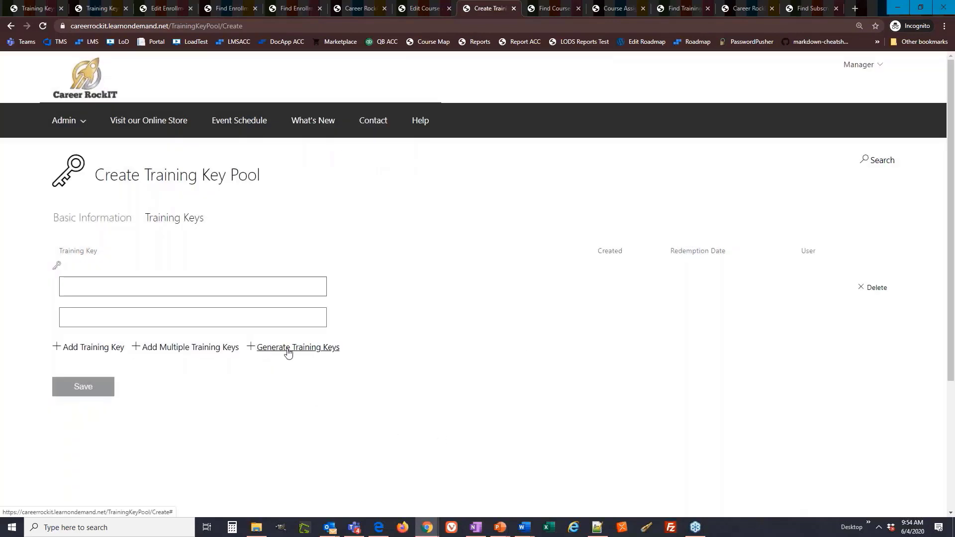
Generate 10 training keys for the new training key pool and save the pool.
left_click(288, 348)
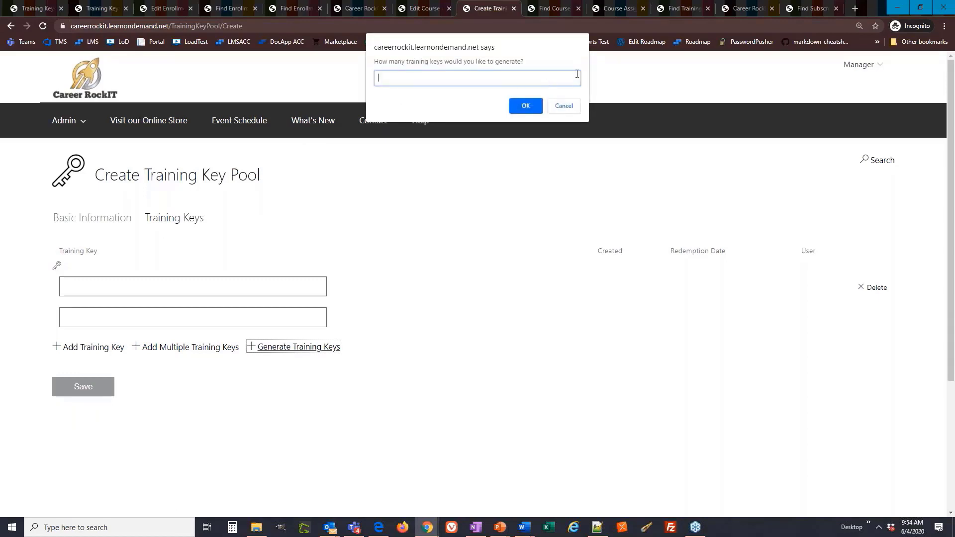
type("10")
left_click(526, 107)
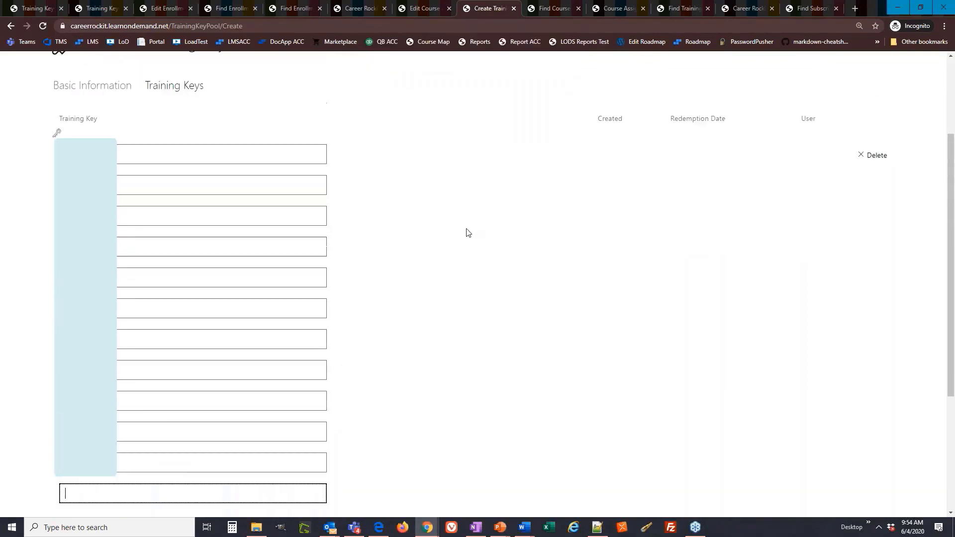
scroll(468, 232, "down", 1)
left_click(451, 194)
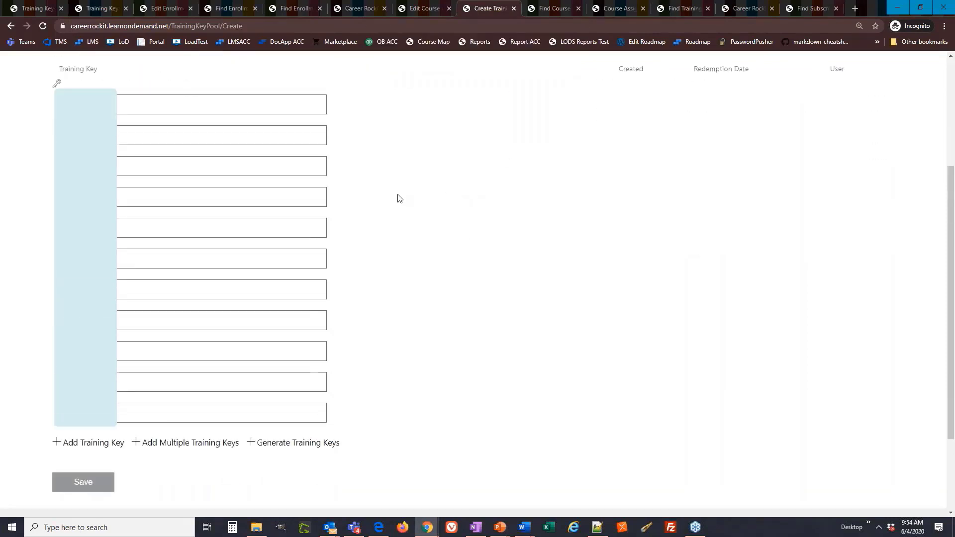
scroll(398, 198, "up", 1)
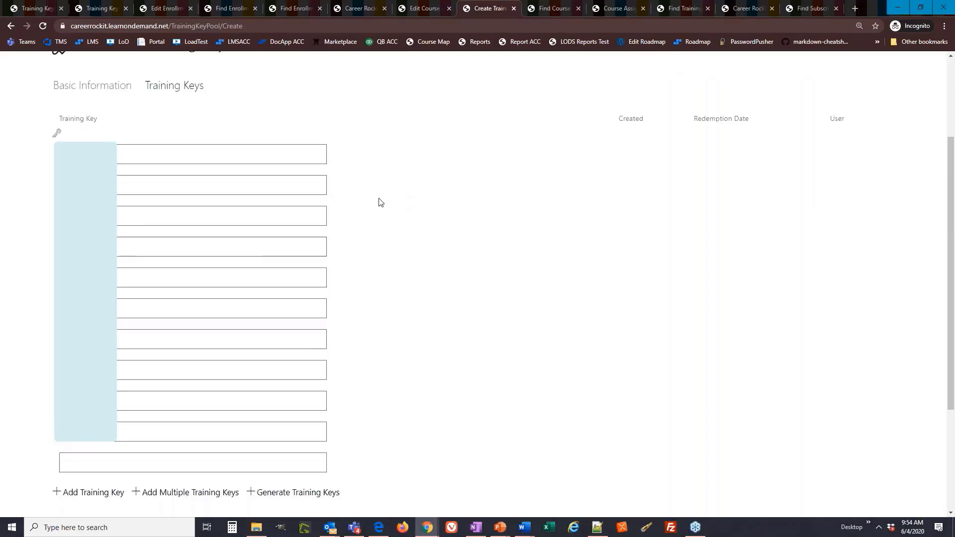
left_click(114, 145)
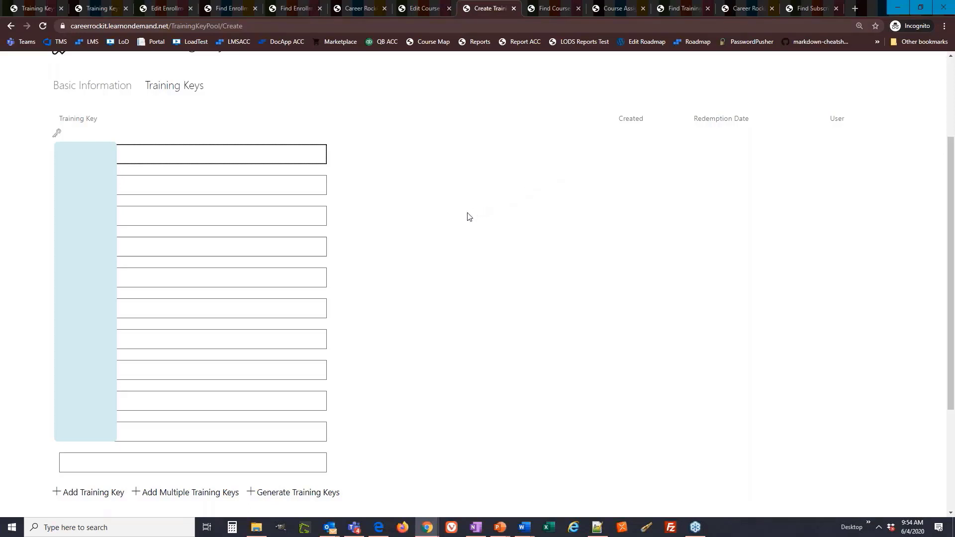
scroll(428, 249, "down", 1)
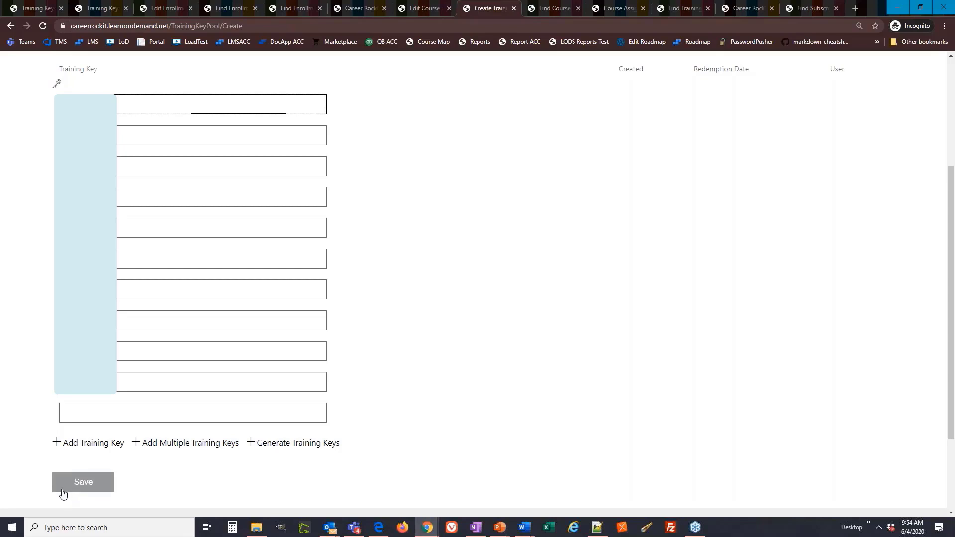
left_click(63, 489)
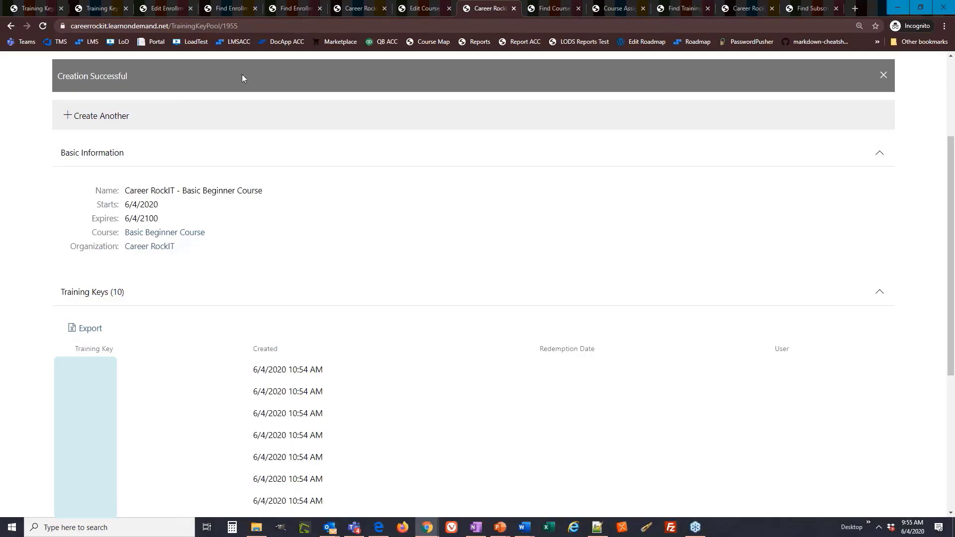
Examine the course assignments filtered by payment type Training Key, including the key listed for each assignment.
left_click(542, 10)
left_click_drag(325, 174, 84, 189)
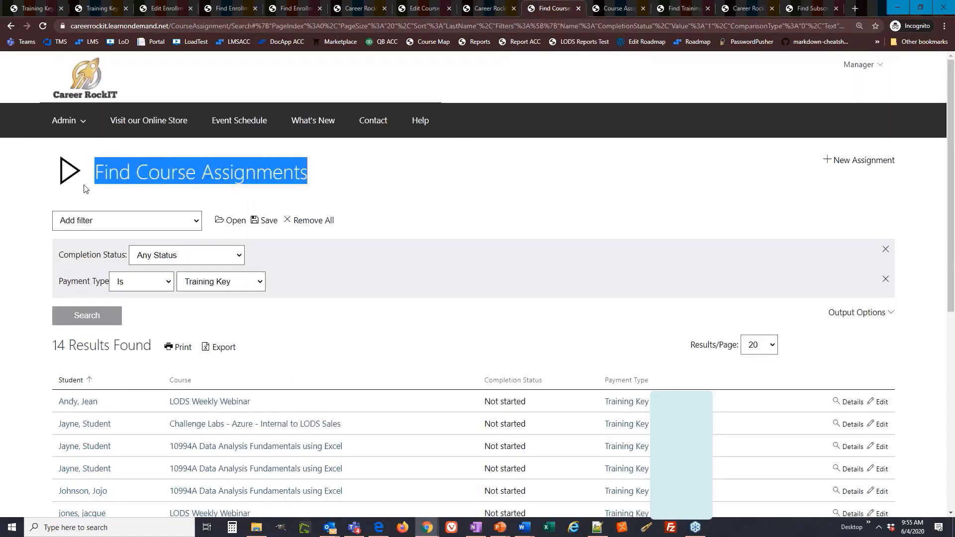
left_click(325, 179)
left_click_drag(105, 281, 59, 282)
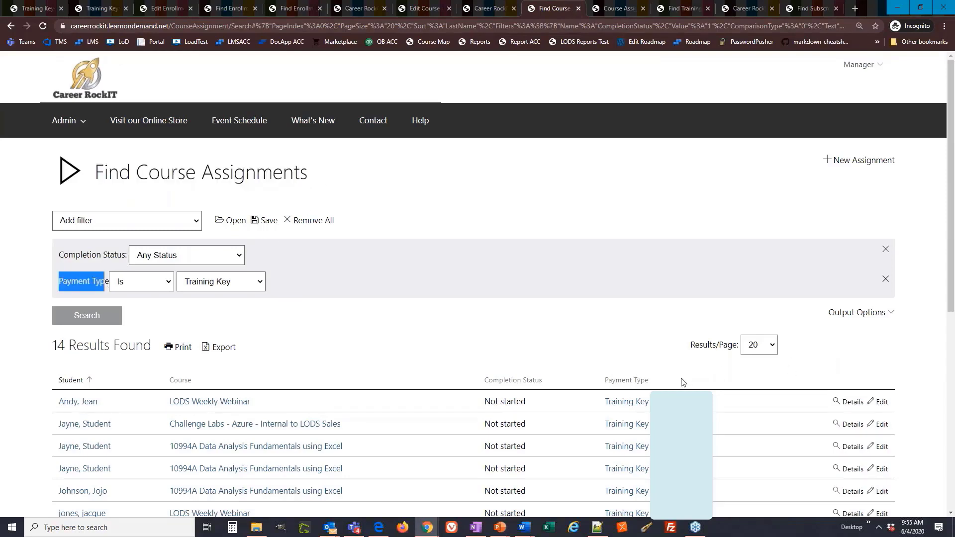
left_click_drag(680, 381, 611, 381)
left_click(515, 328)
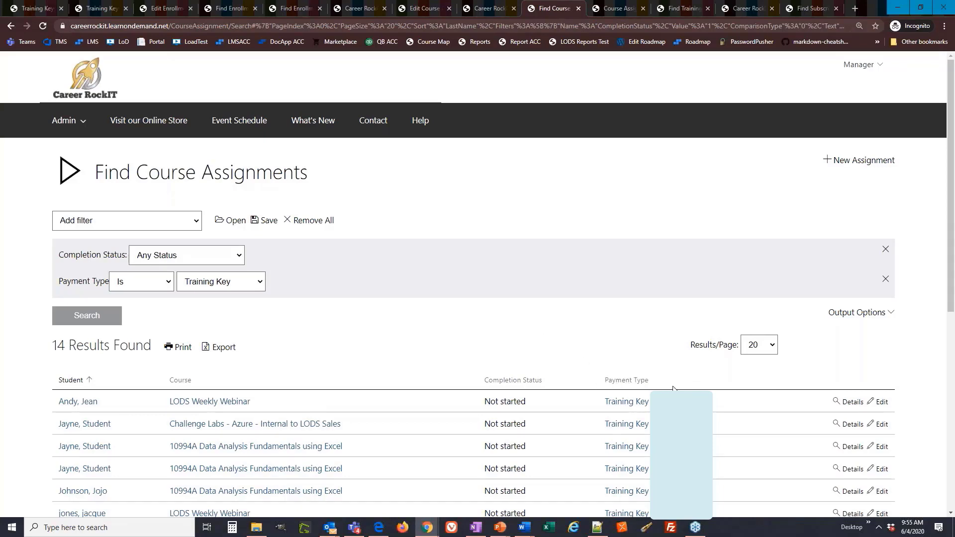
left_click_drag(712, 406, 604, 402)
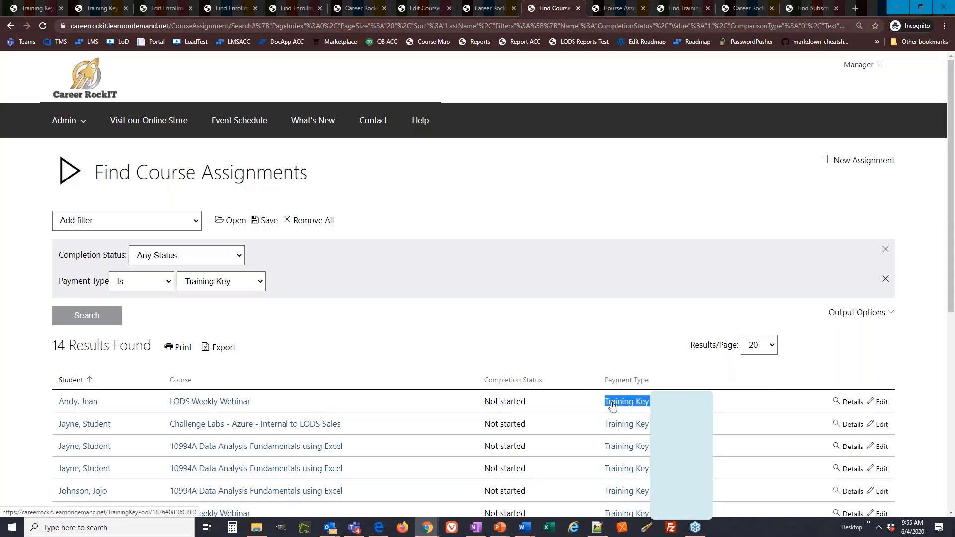
left_click(560, 196)
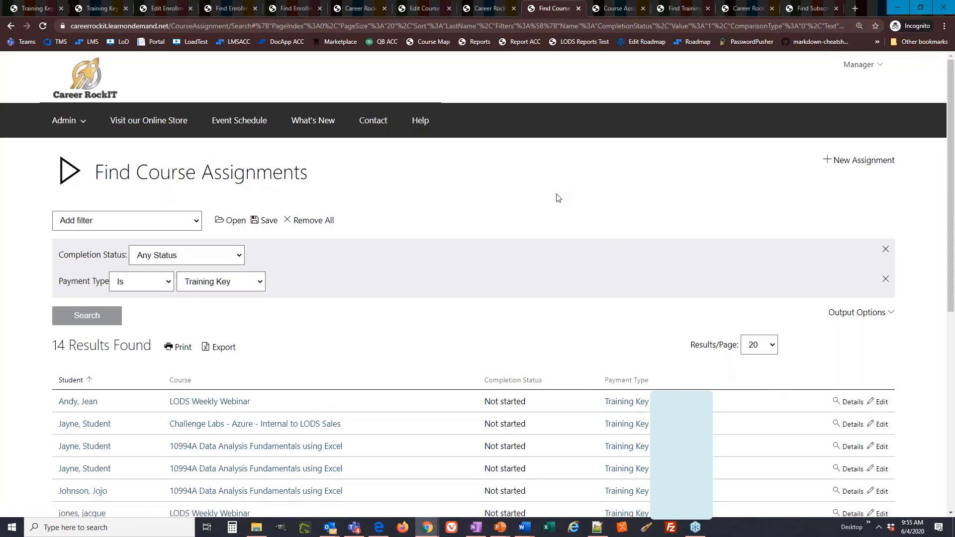
Open the student's Challenge Labs - Azure - Internal to LODS Sales course assignment for editing and view its payment details.
left_click(615, 8)
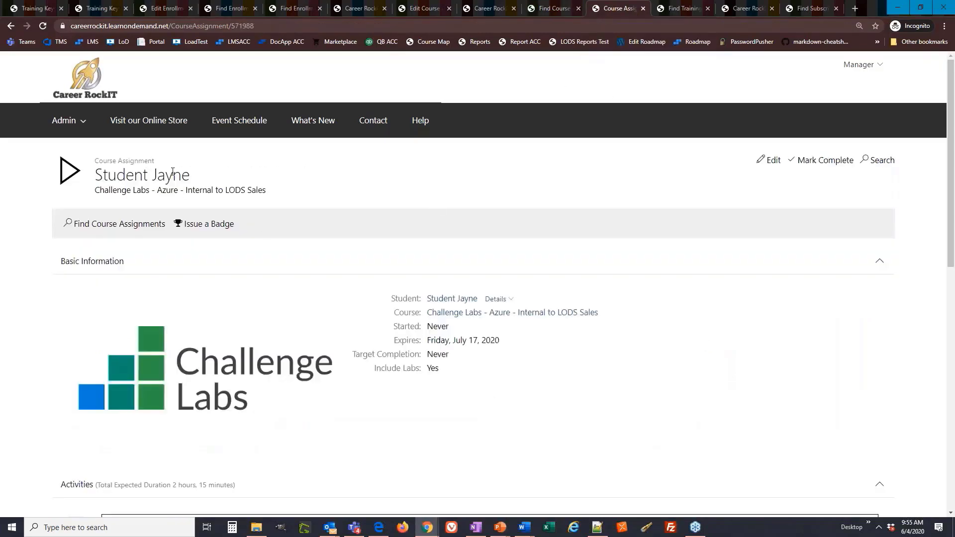
left_click(770, 160)
left_click(180, 223)
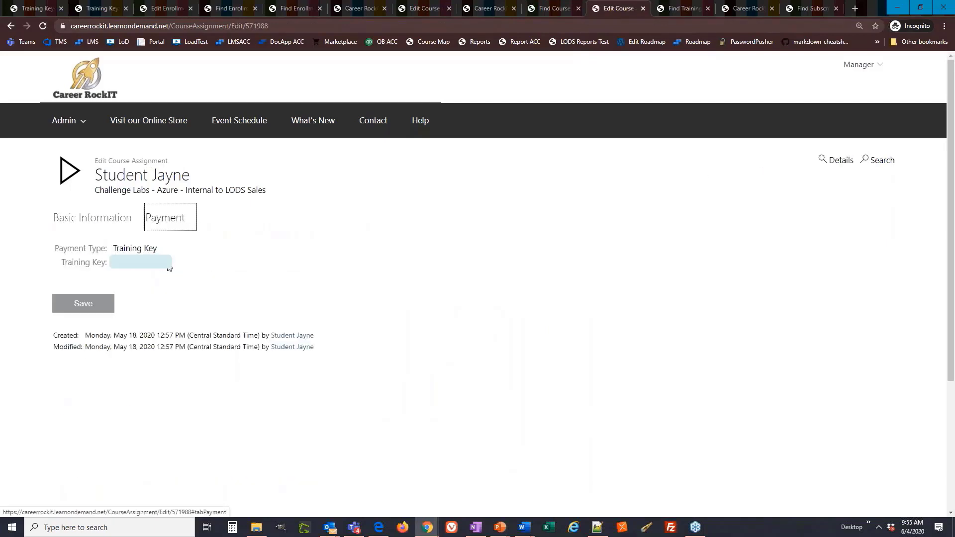
Search the training key pools by the training key from the student's course assignment.
left_click(684, 11)
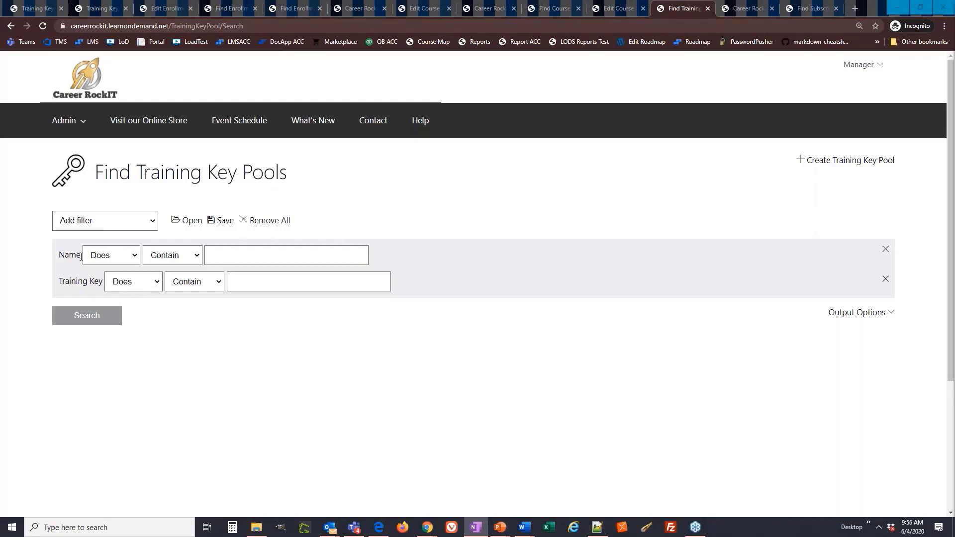
left_click_drag(82, 256, 49, 251)
left_click(286, 259)
left_click(251, 287)
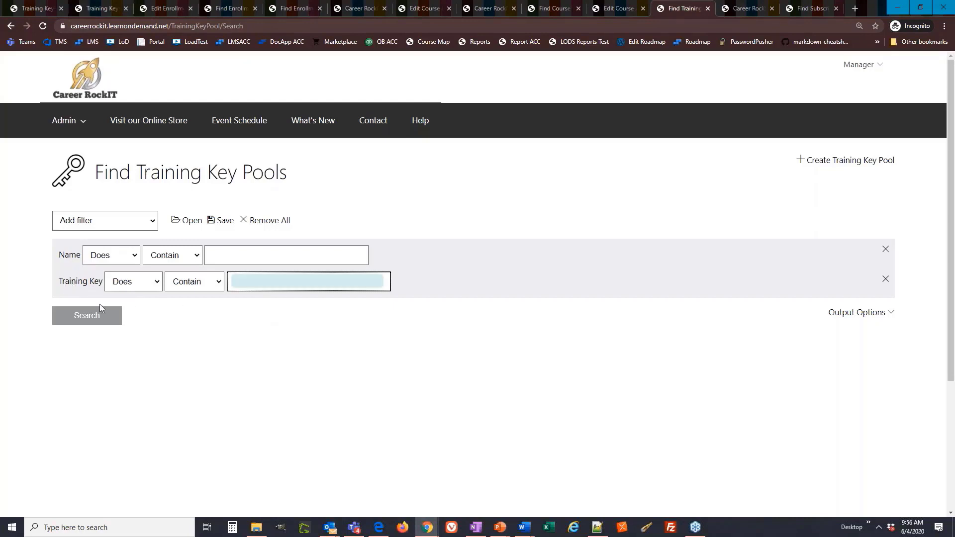
left_click(105, 316)
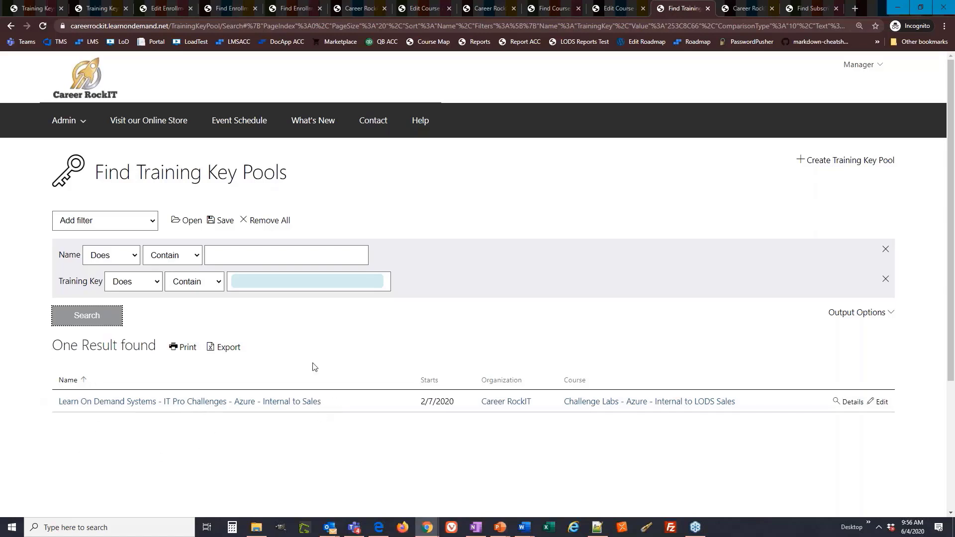
Open the Azure - Internal to Sales key pool, find the training key on the page, and check its redemption date and user.
left_click(249, 404)
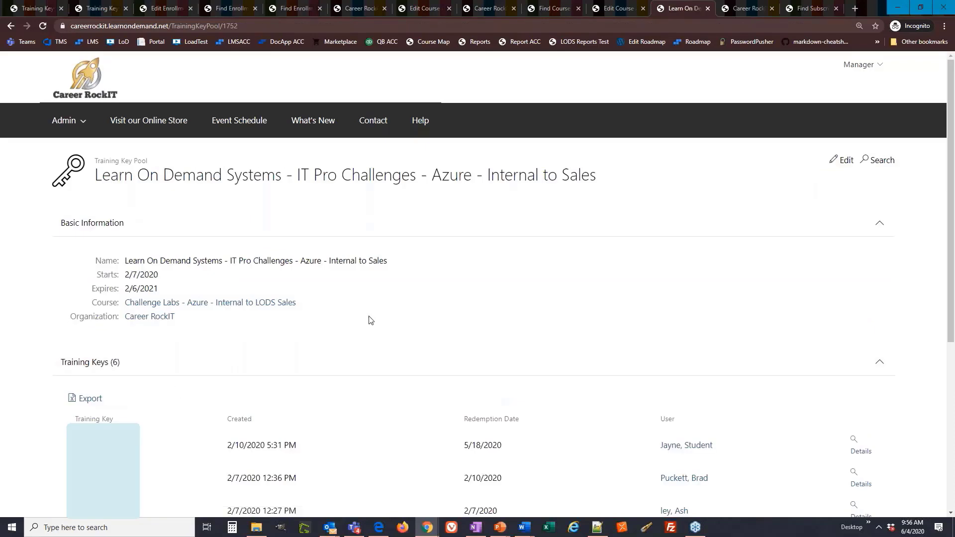
key("ctrl+f")
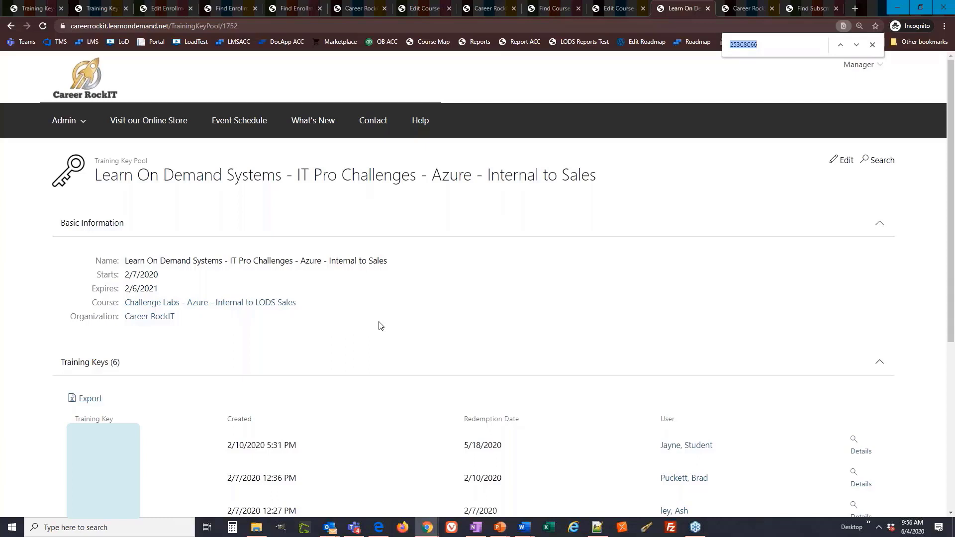
scroll(396, 315, "down", 3)
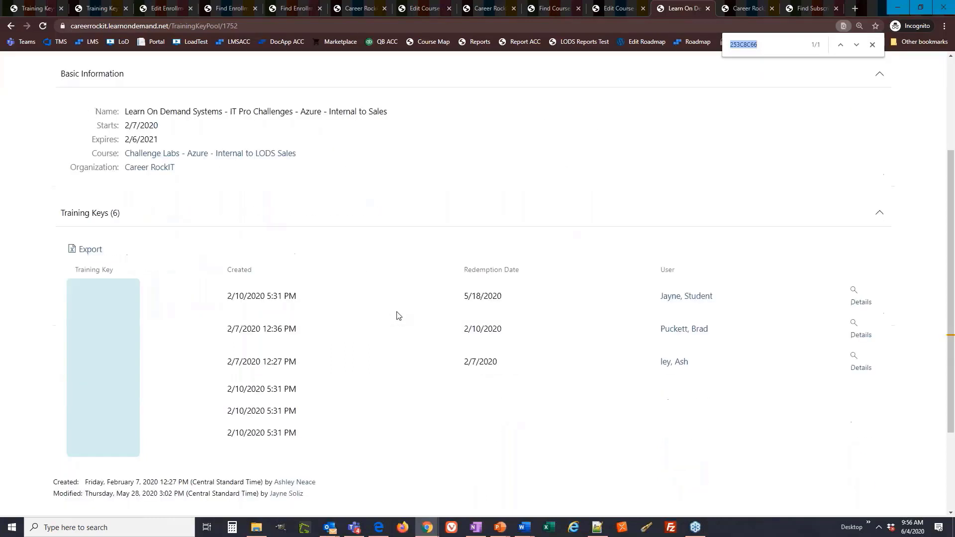
left_click_drag(460, 368, 806, 380)
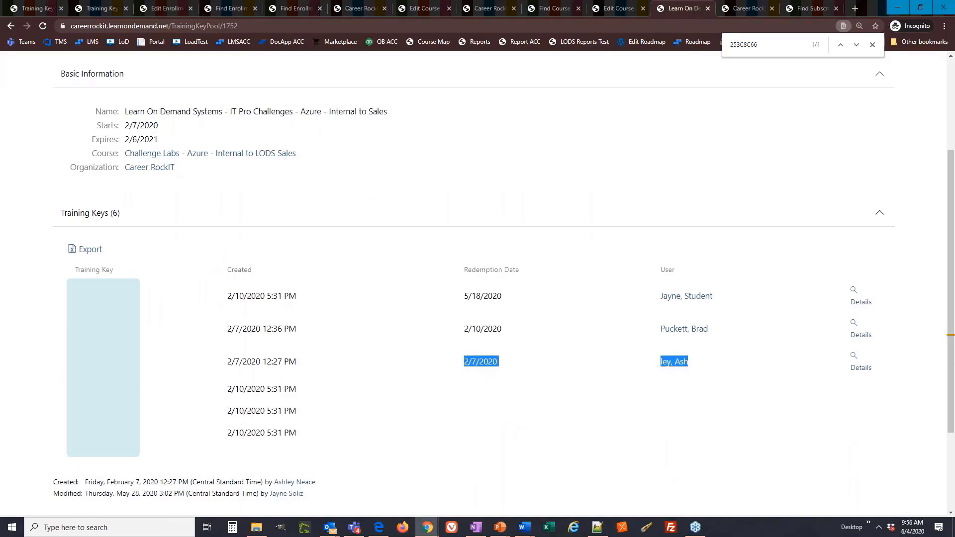
Switch to the student's session in Microsoft Edge and open the Challenge Labs - All Access Pass on-demand subscription.
left_click(751, 9)
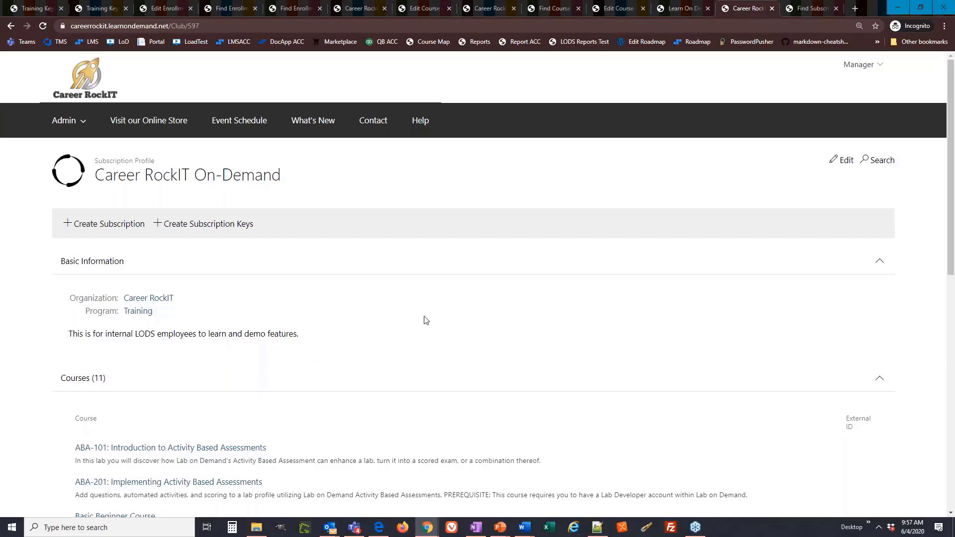
left_click(379, 528)
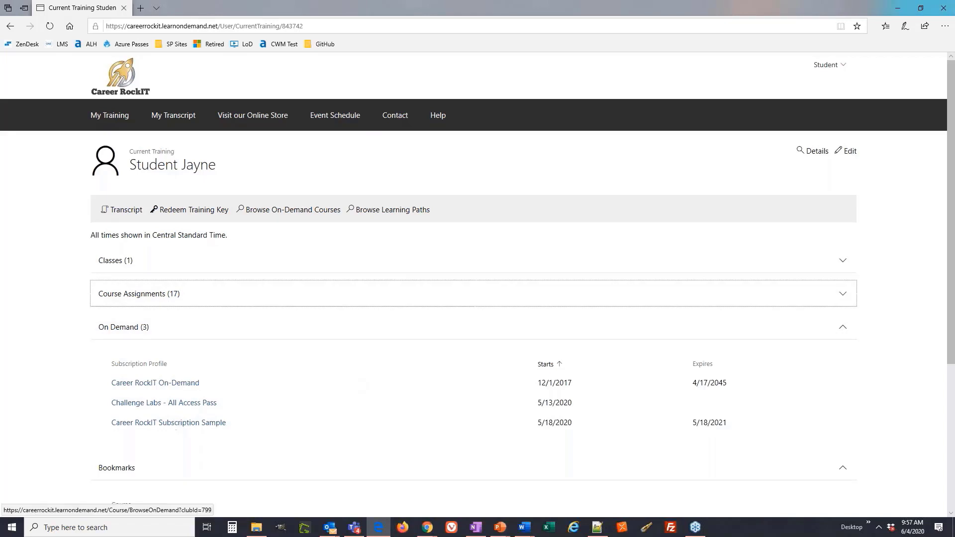
left_click(169, 404)
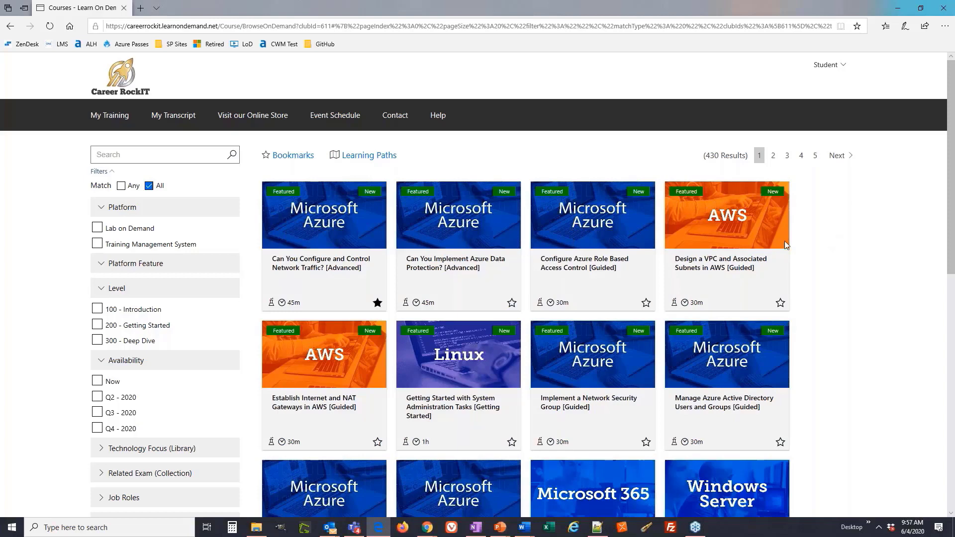
Start the course "Design a VPC and Associated Subnets in AWS [Guided]" as the student and return to the manager's Chrome window.
mouse_move(784, 241)
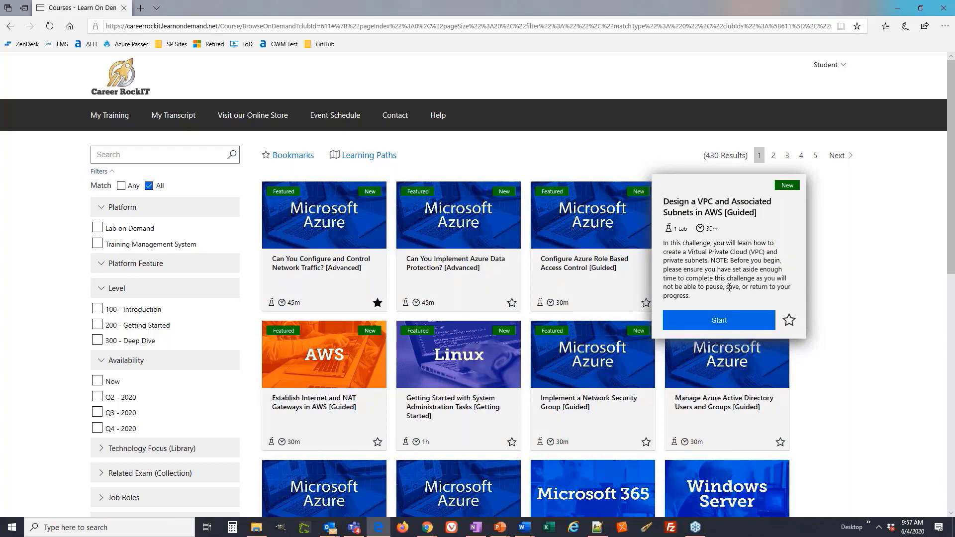
left_click(741, 323)
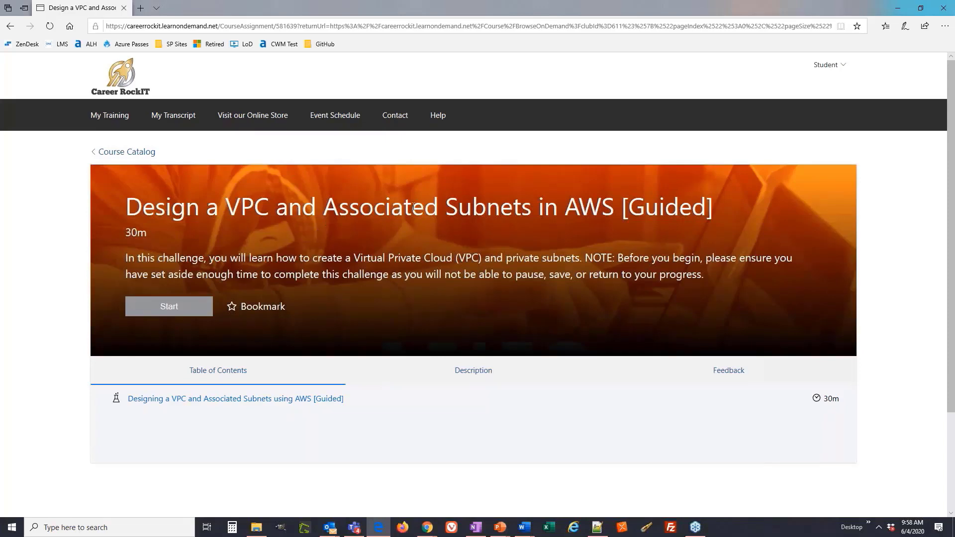
left_click(898, 8)
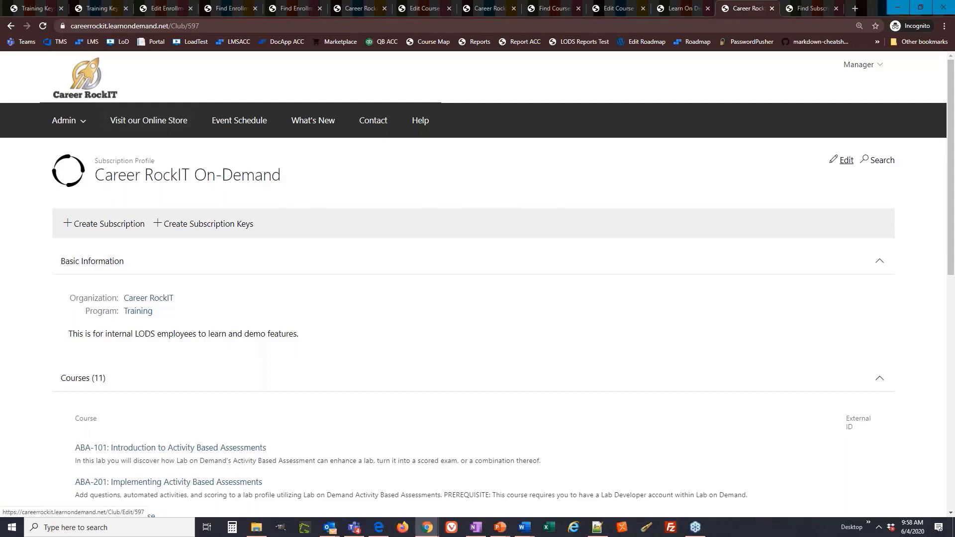
Edit the Career RockIT On-Demand subscription profile to set its duration to 180 days, and point out its Enabled option.
left_click(845, 160)
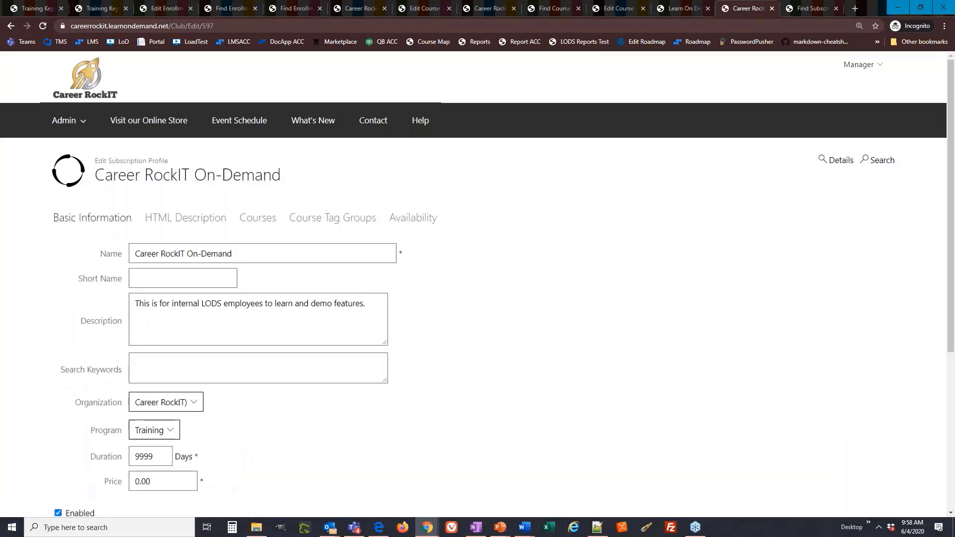
left_click_drag(157, 457, 117, 460)
scroll(24, 449, "down", 1)
scroll(24, 454, "down", 2)
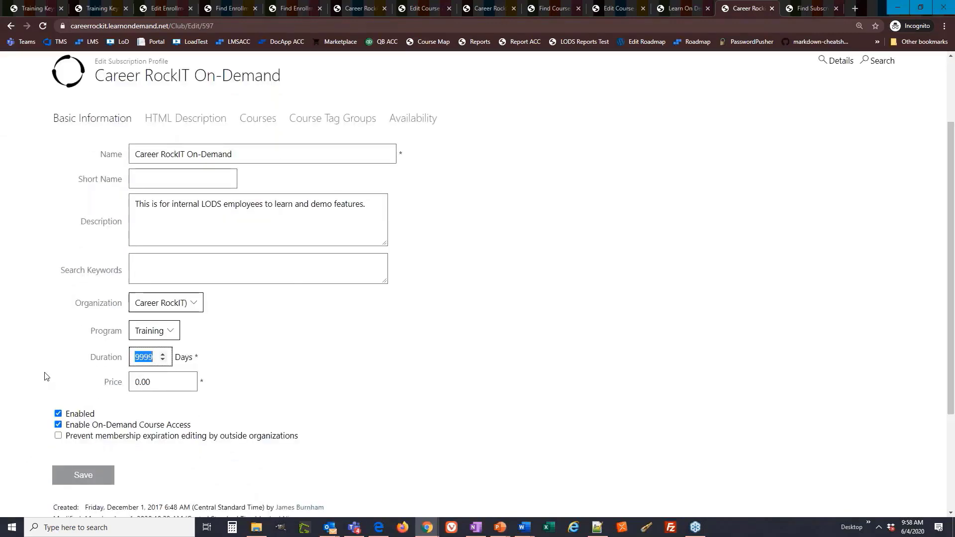
type("180")
left_click_drag(102, 417, 65, 417)
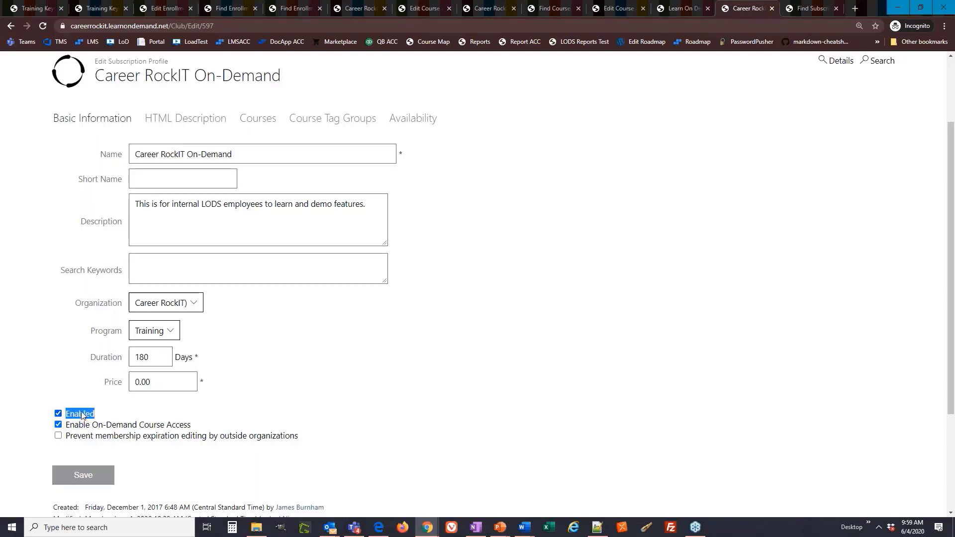
View the subscription profile's organization availability, leave editing without saving, and start creating subscription keys.
left_click(420, 120)
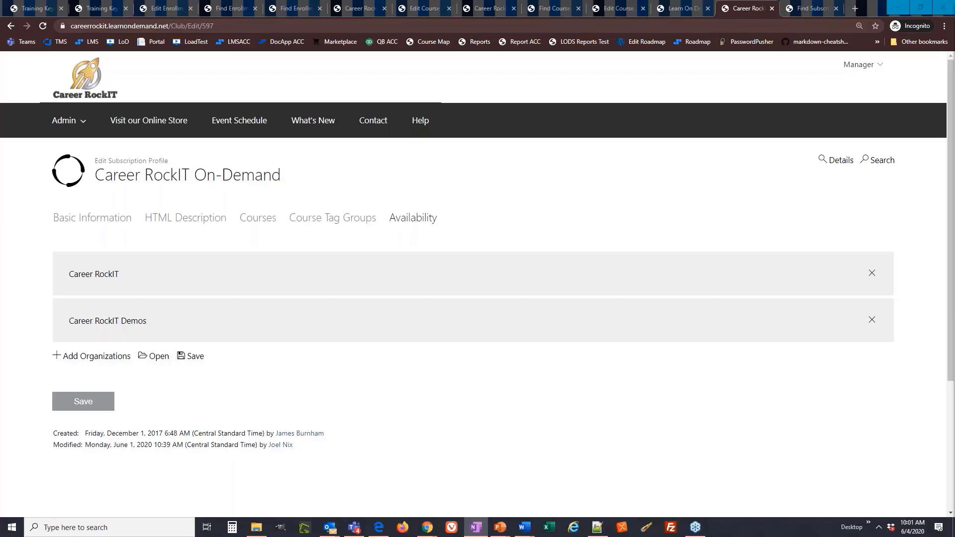
left_click(840, 160)
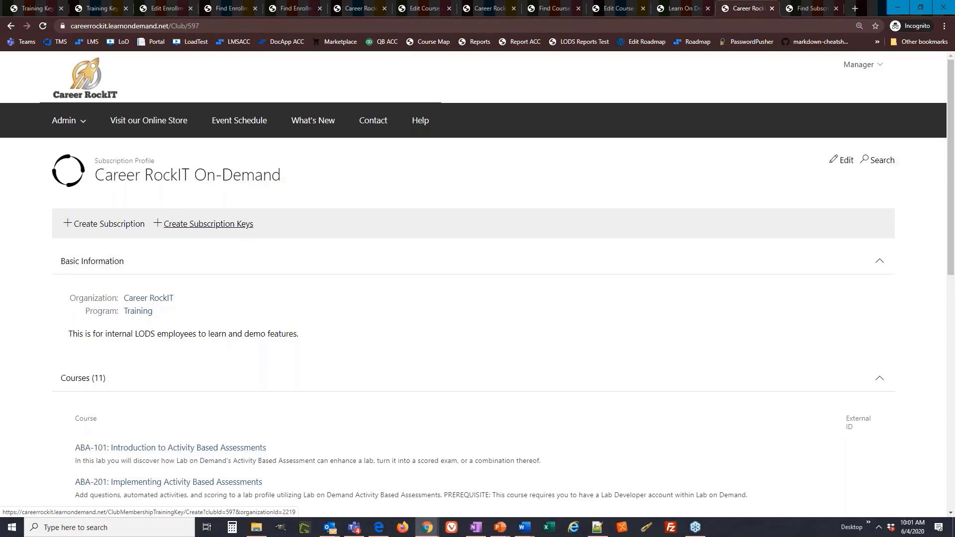
left_click(238, 230)
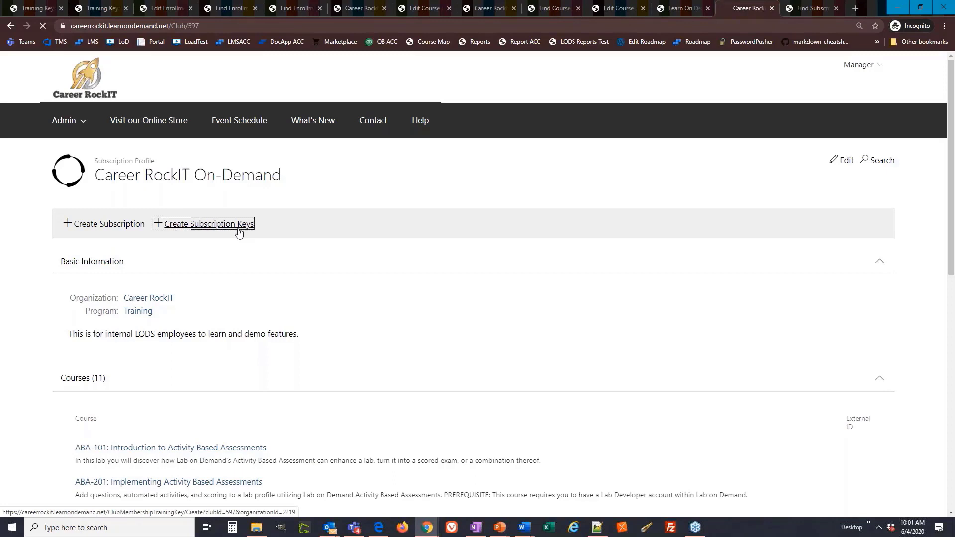